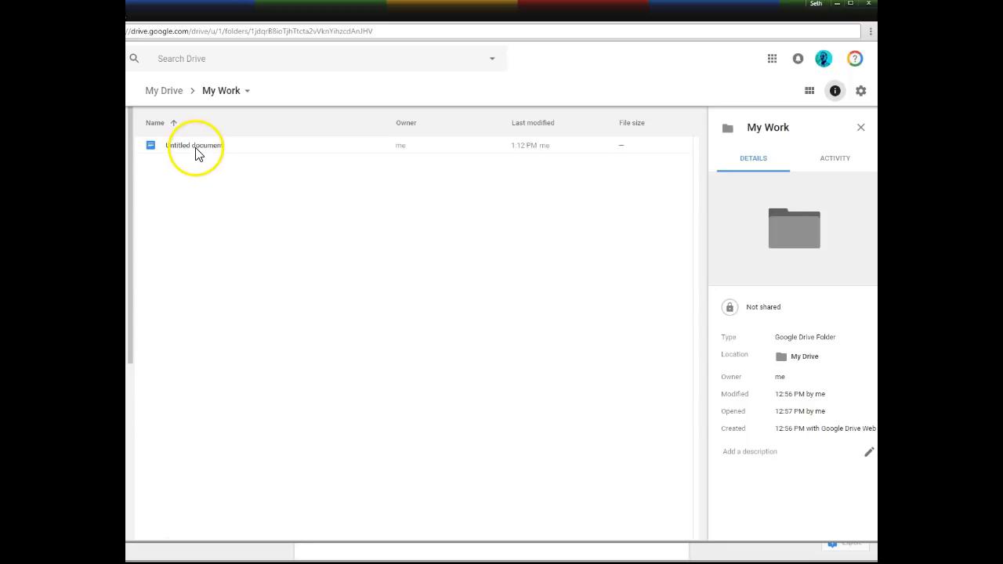
Switch to the new Untitled document's window from the taskbar.
click(282, 556)
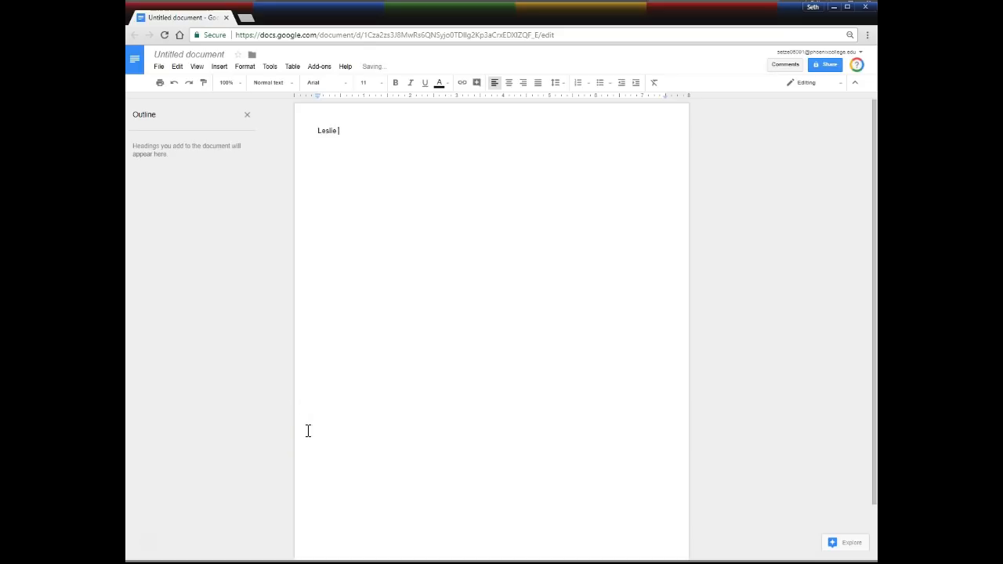
Type the student's name at the top, then paste the full essay draft below it.
key(ctrl+v)
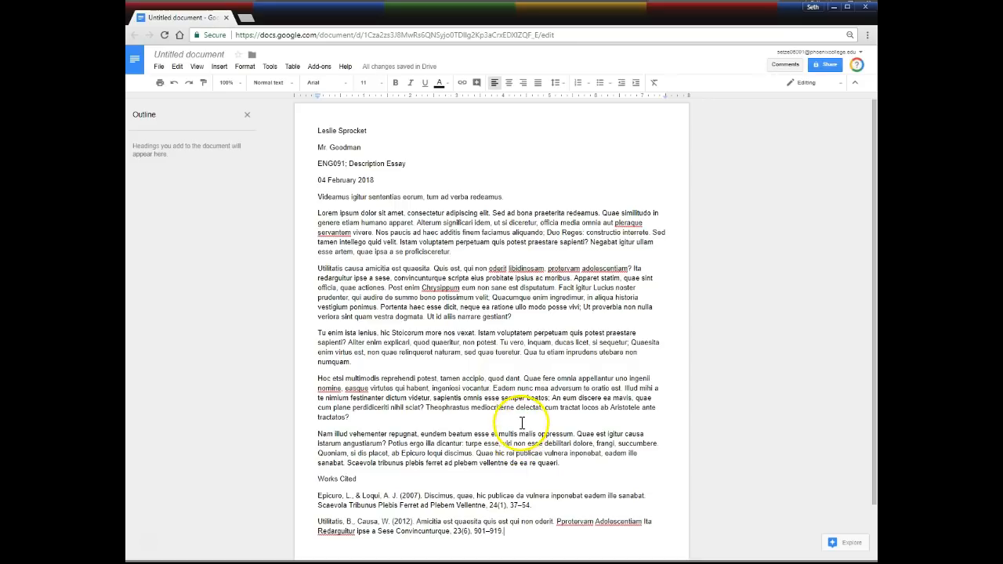
Set the top, bottom, left and right margins to 1 inch in Page setup.
click(159, 67)
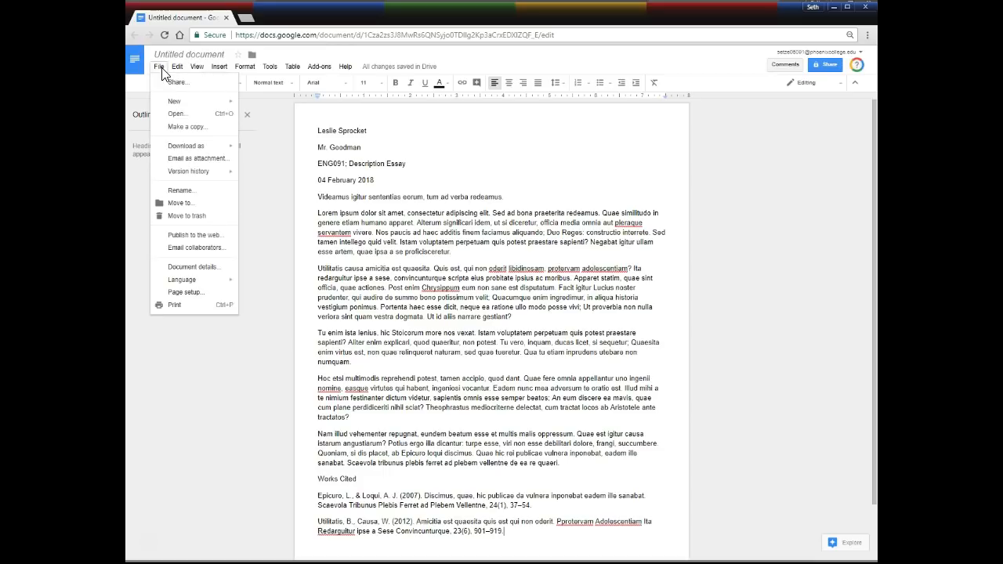
click(187, 292)
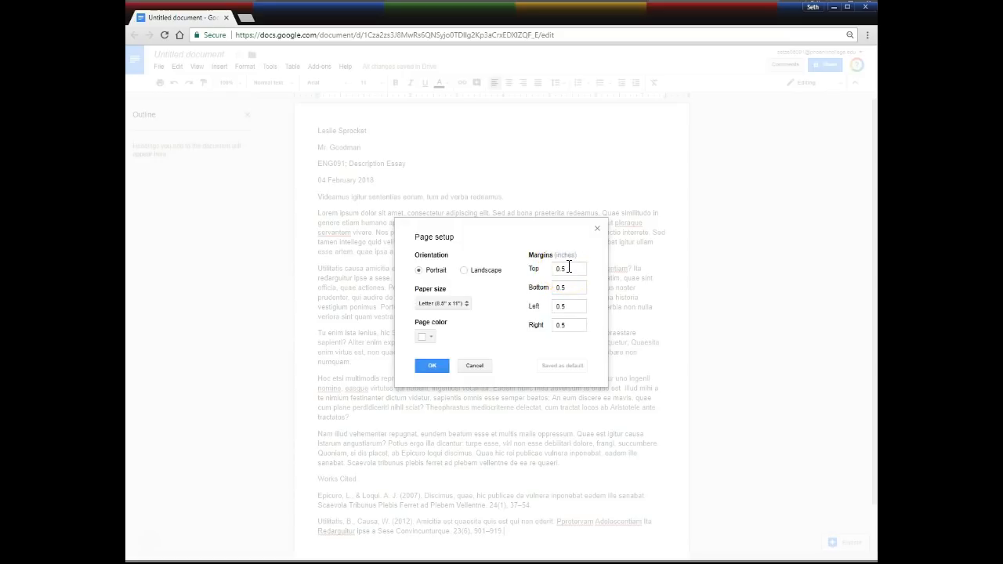
drag(568, 267, 550, 272)
text(1)
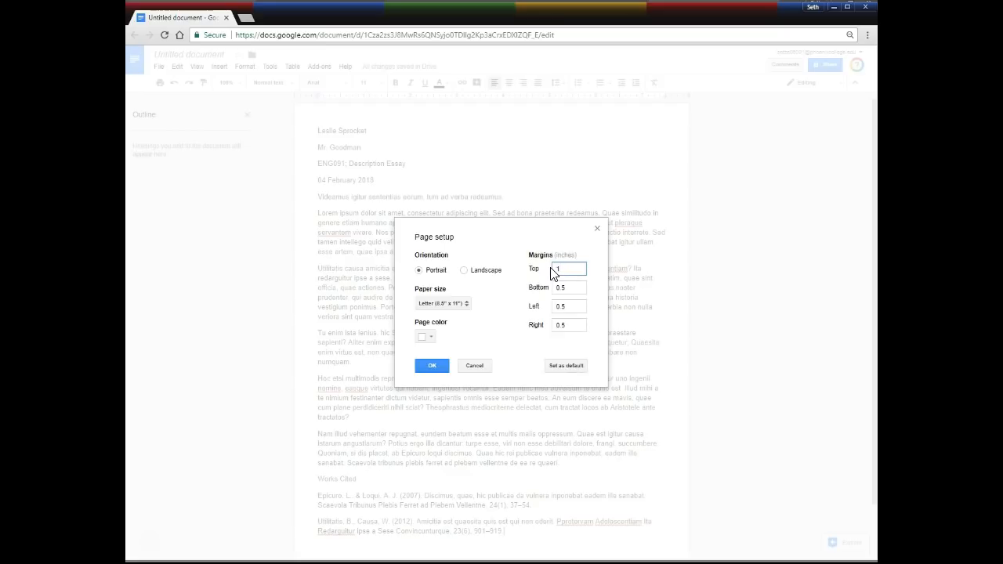
key(Tab)
text(1)
key(Tab)
text(1)
key(Tab)
text(1)
click(436, 365)
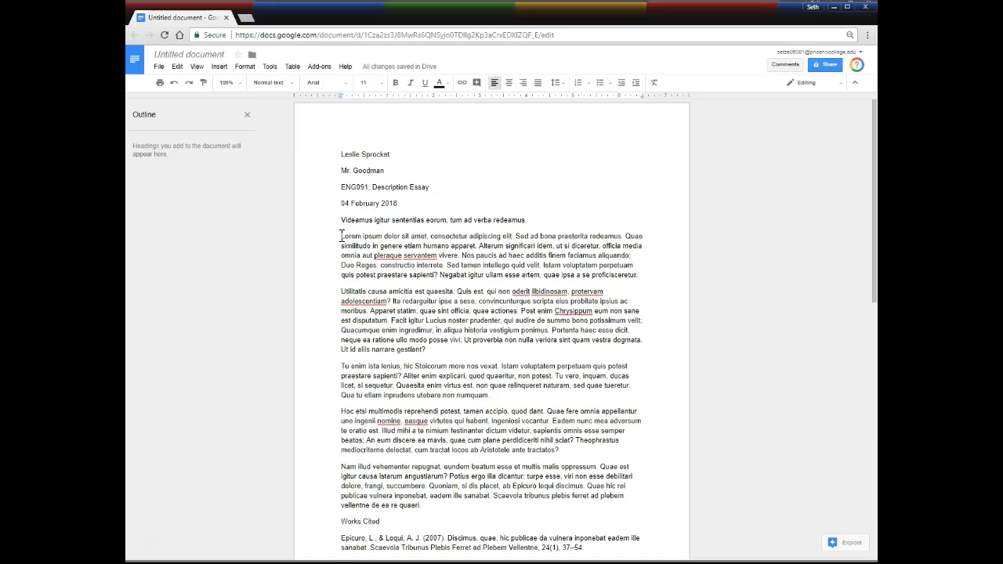
key(ctrl+a)
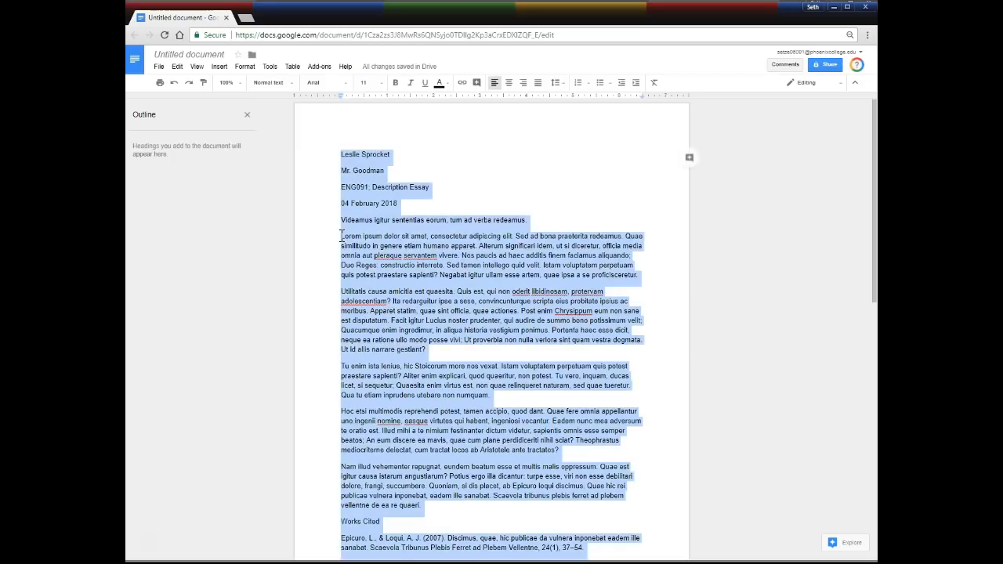
Change the selected essay text to Times New Roman at size 12.
click(347, 90)
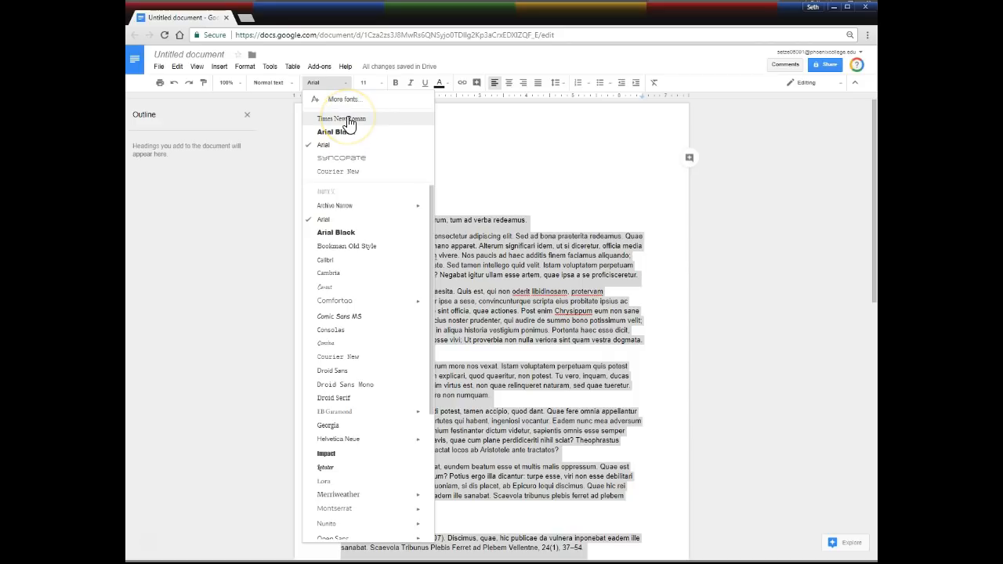
click(345, 119)
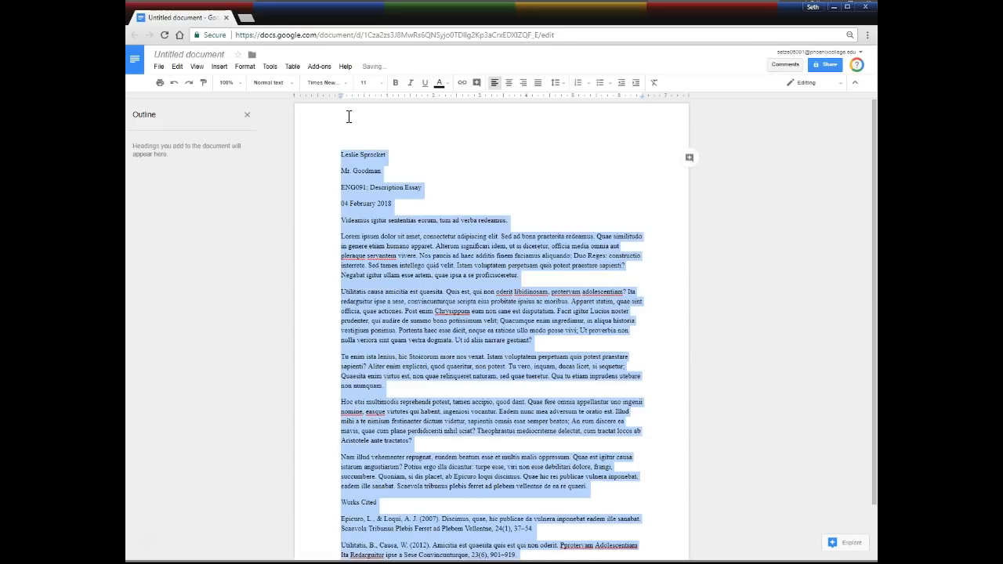
click(384, 89)
click(375, 152)
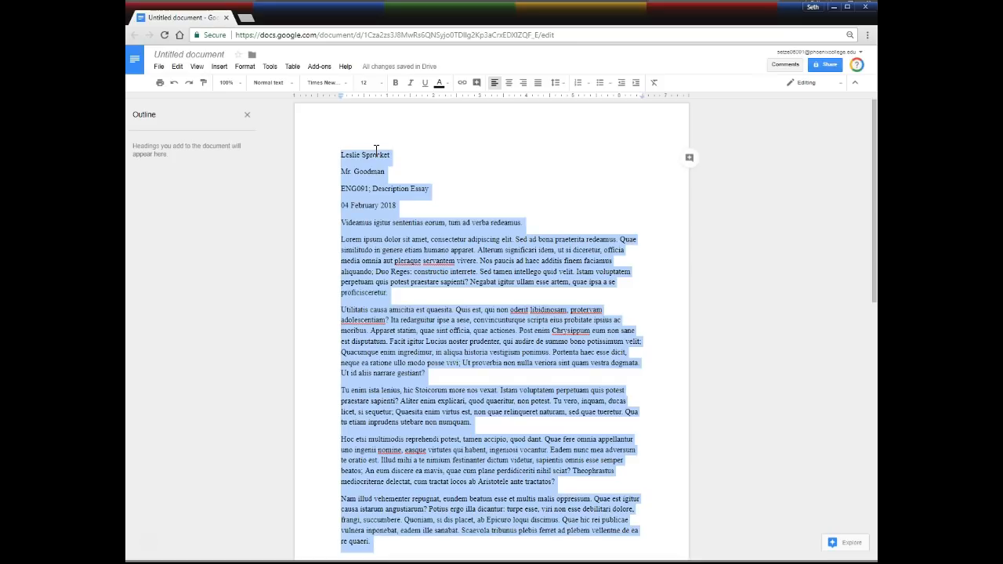
click(392, 255)
Make the name line single-spaced and remove the space after it.
click(564, 86)
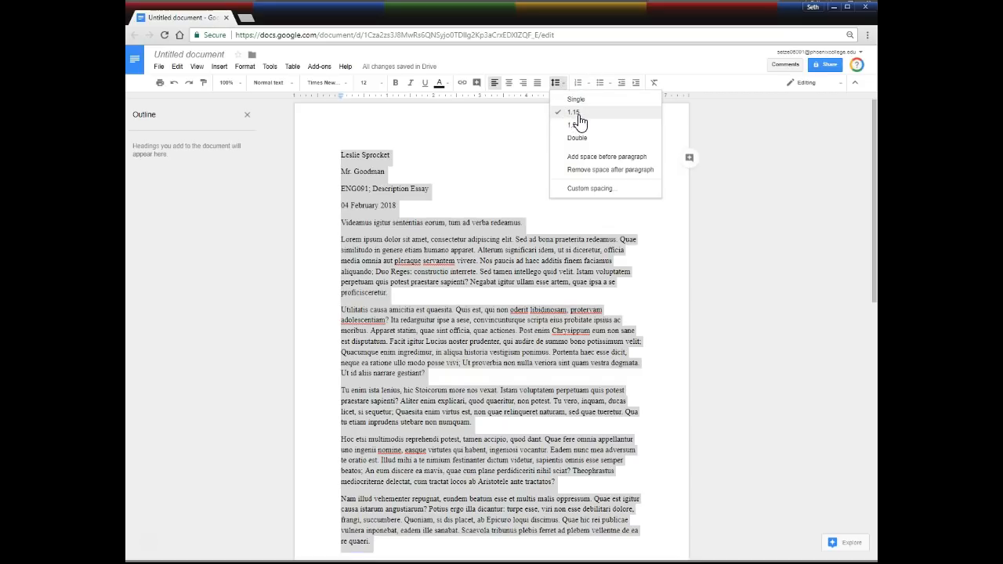
click(581, 104)
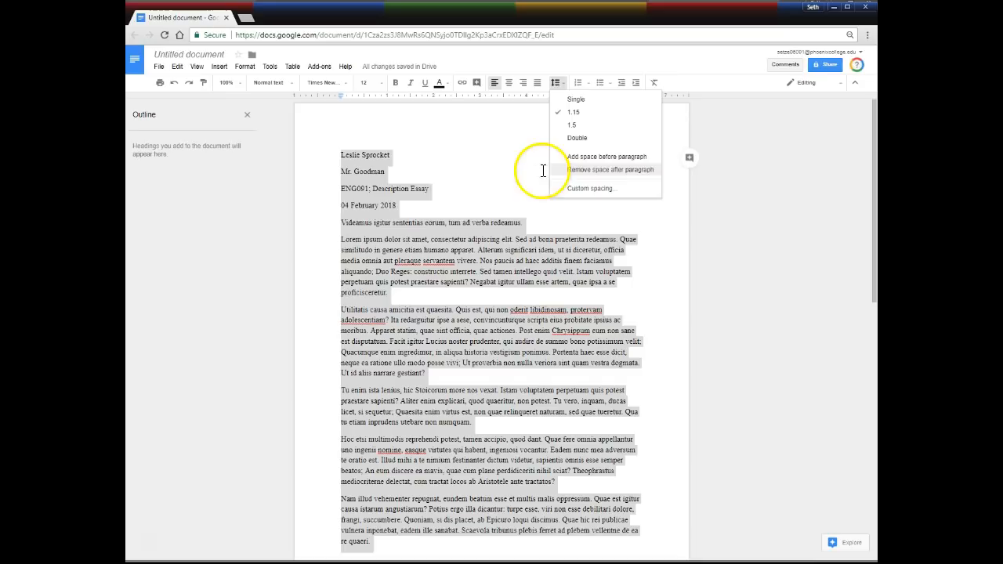
click(505, 181)
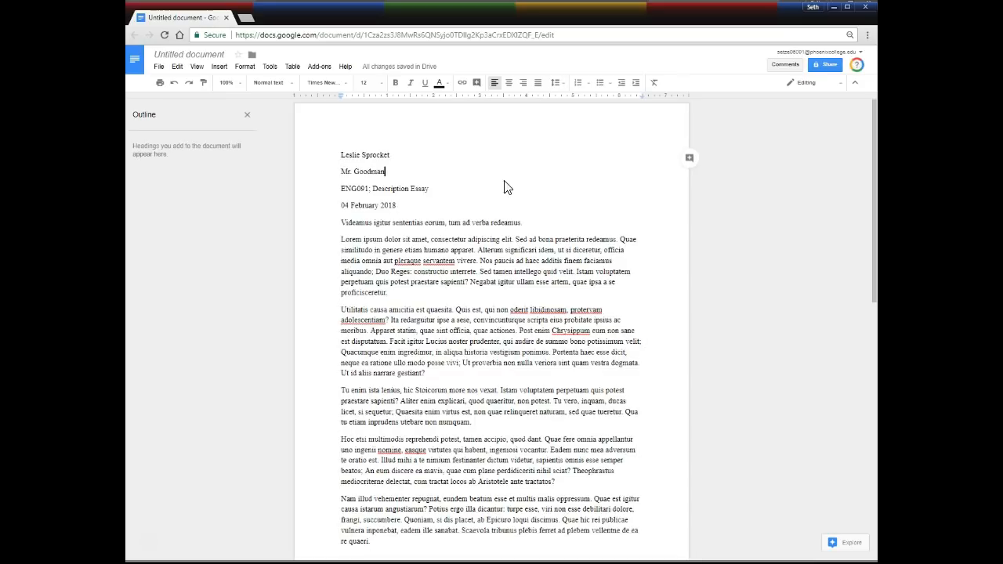
drag(394, 157, 336, 156)
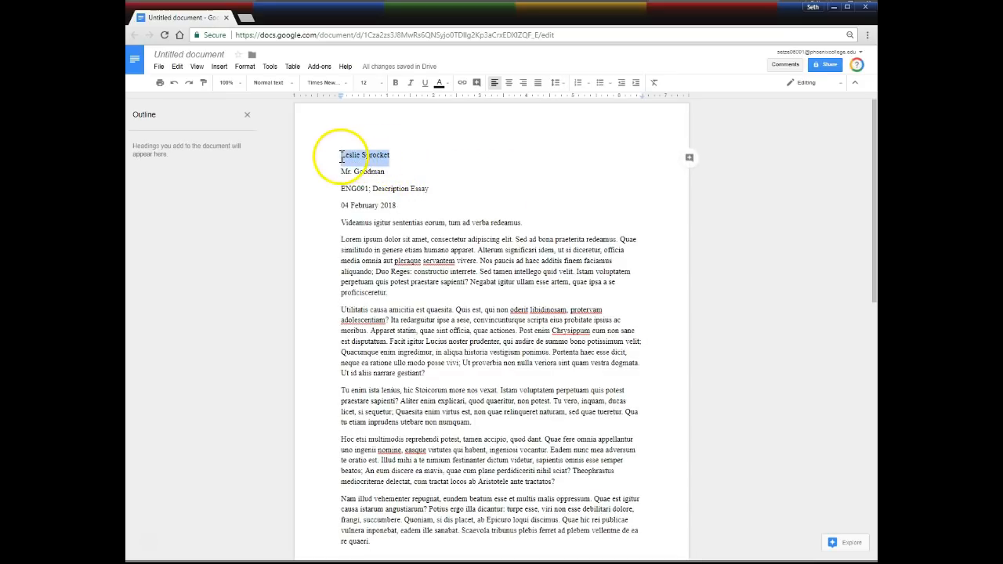
click(555, 82)
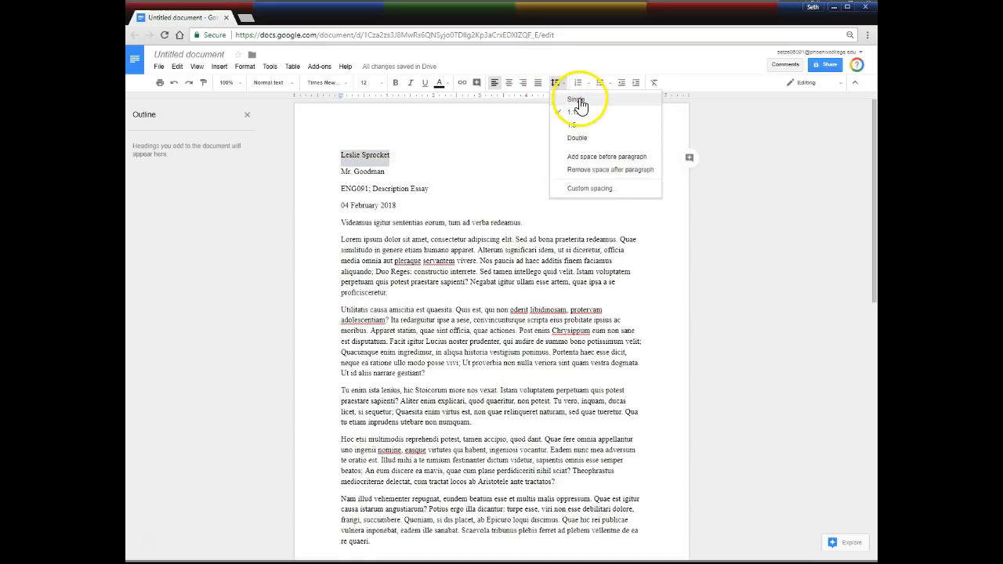
click(578, 100)
click(557, 86)
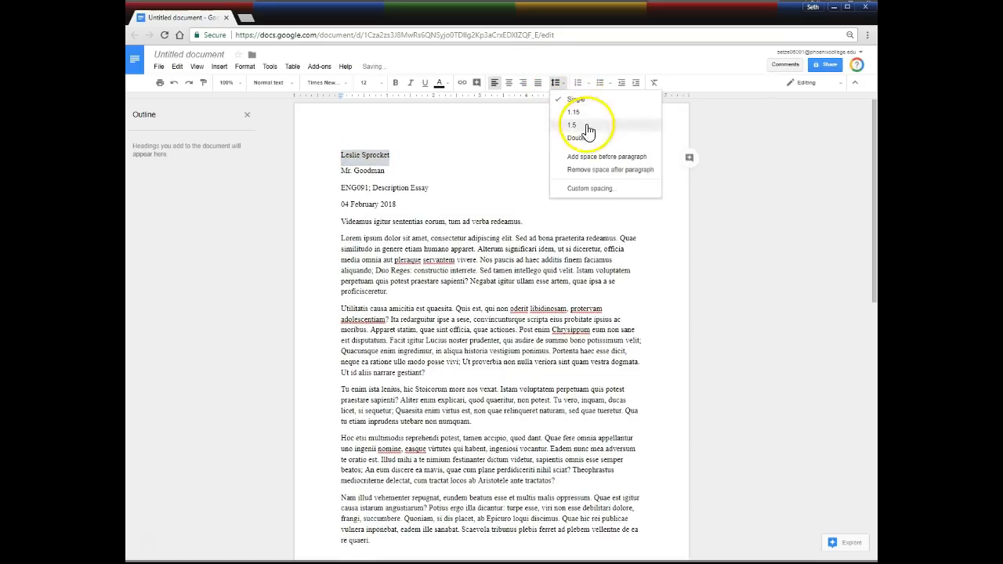
click(593, 169)
click(393, 154)
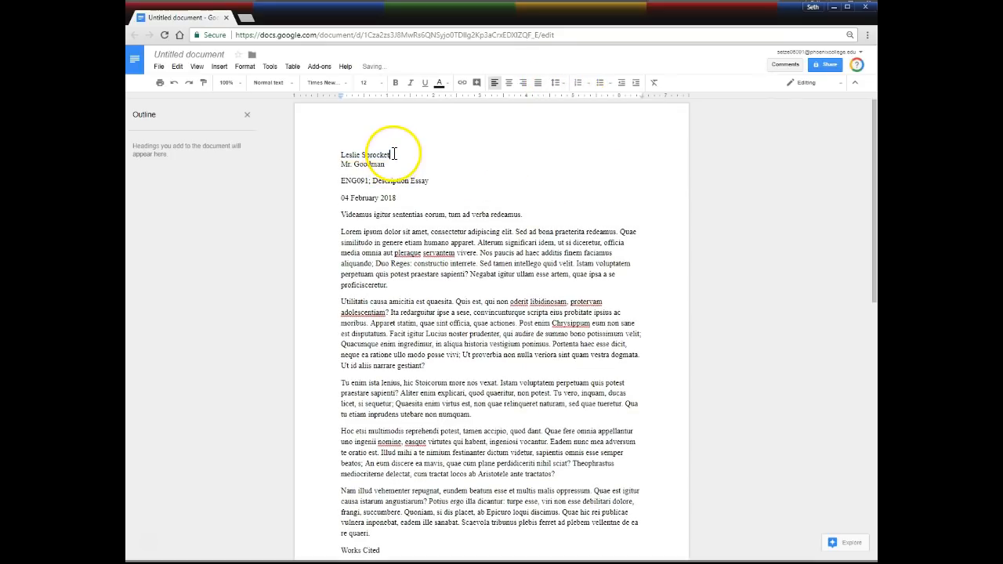
Reselect the name and date lines, then put the caret at the title line's start.
drag(394, 153, 345, 155)
drag(396, 198, 317, 197)
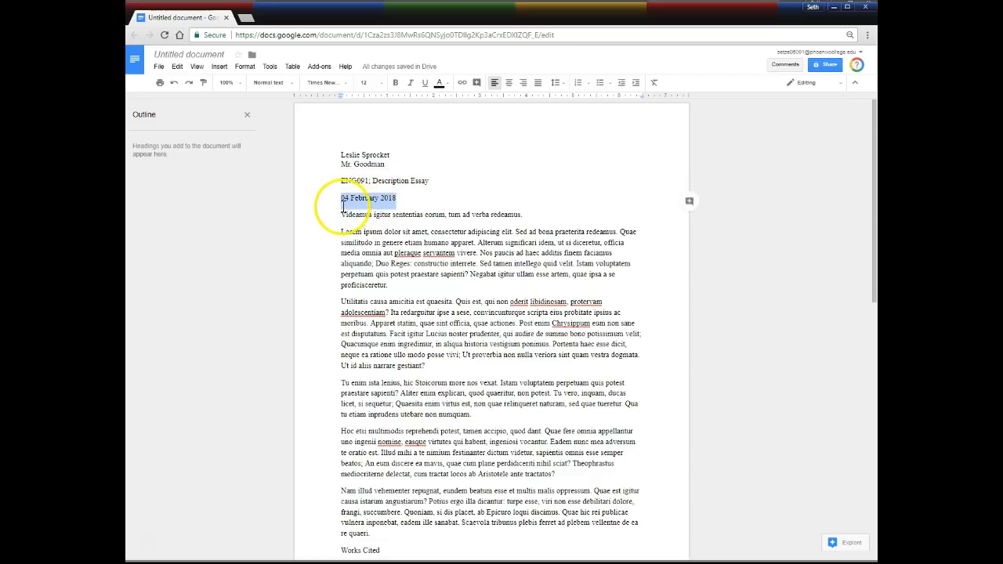
click(401, 199)
key(Right)
key(Right)
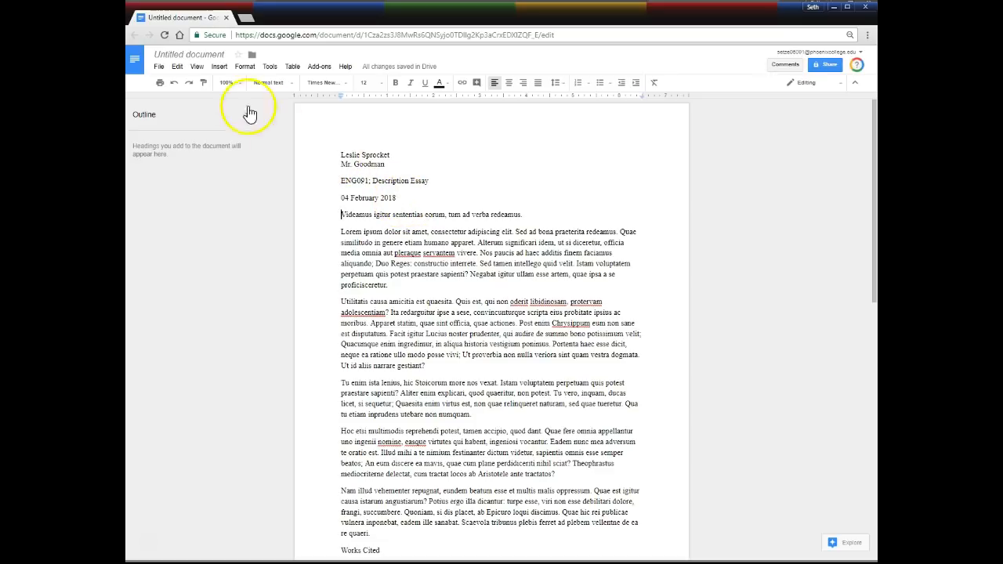
Undo the heading change, then double-space the entire essay with no space after paragraphs.
click(174, 82)
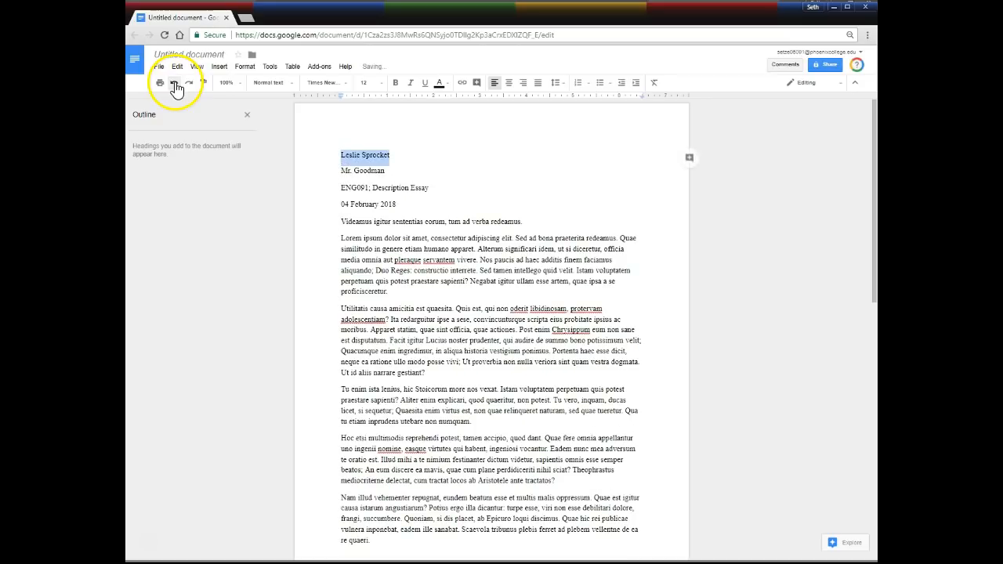
click(334, 155)
key(ctrl+a)
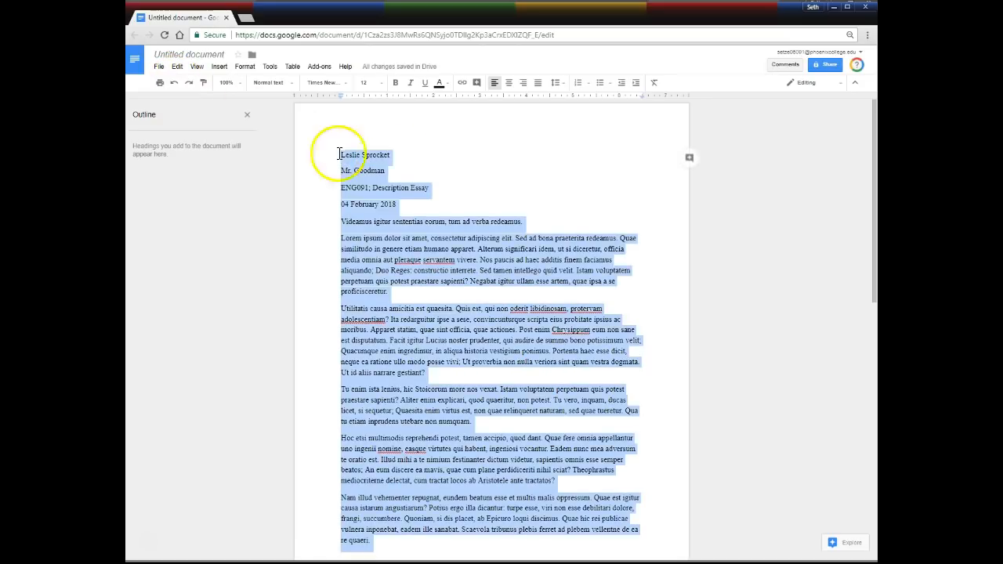
click(556, 82)
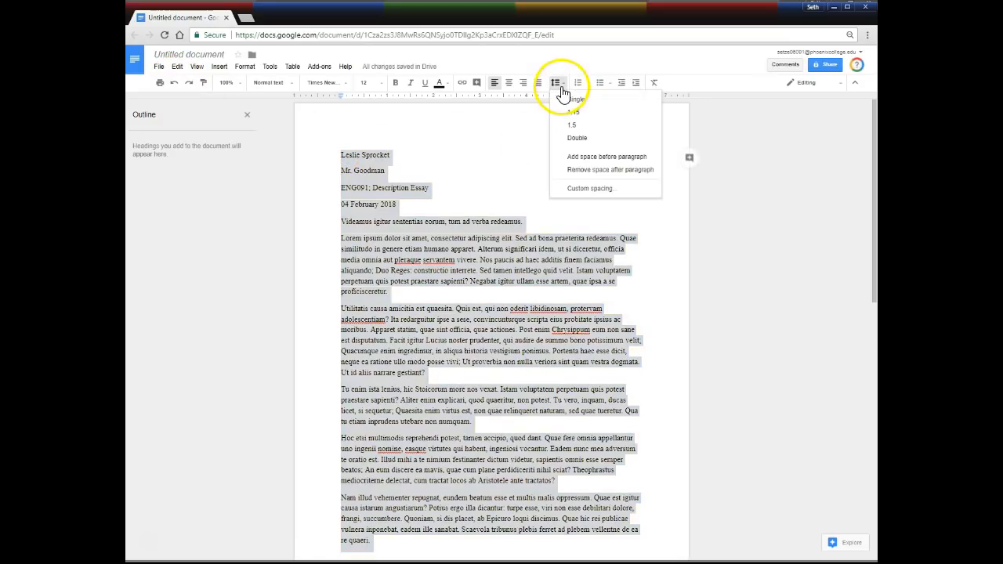
click(576, 137)
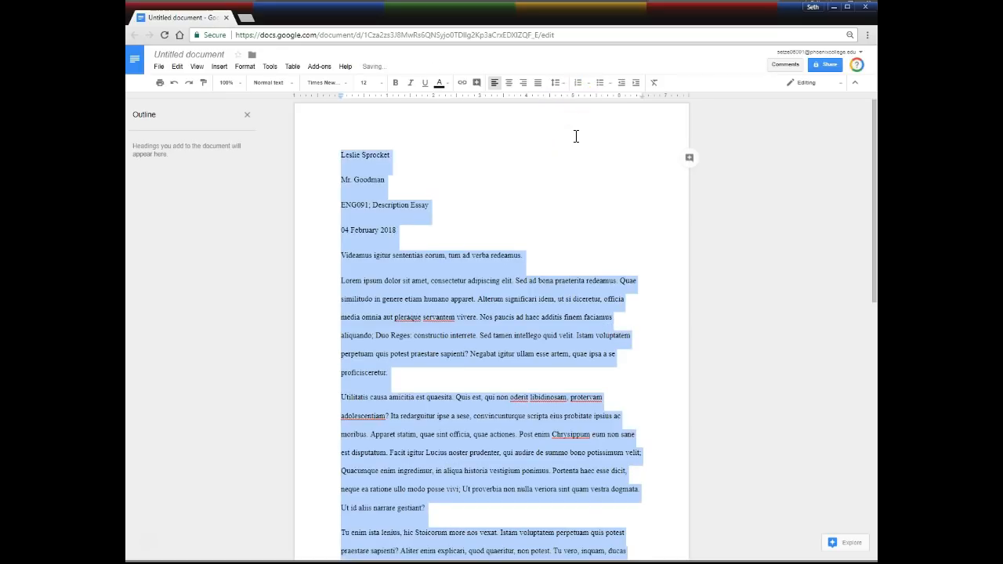
click(556, 82)
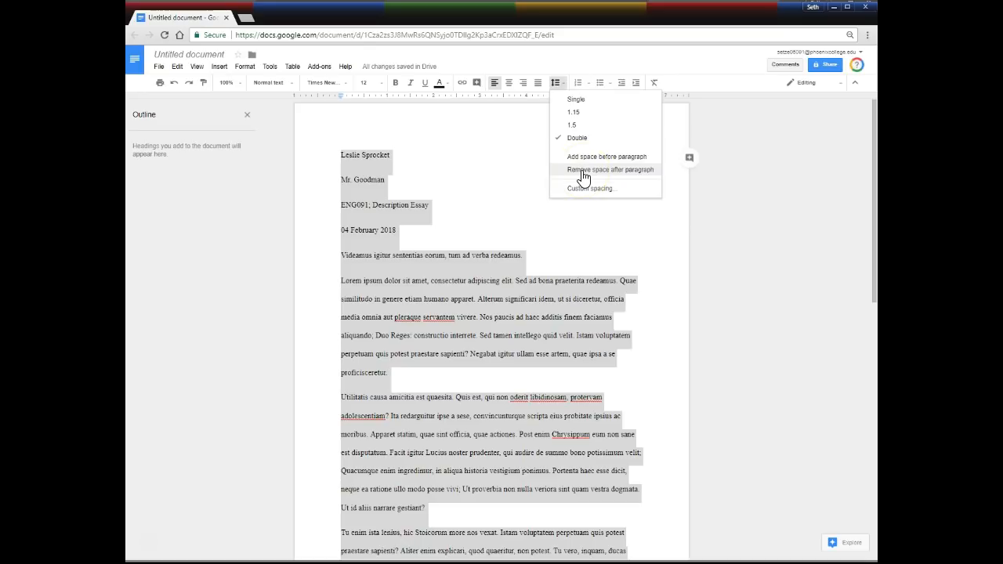
click(583, 170)
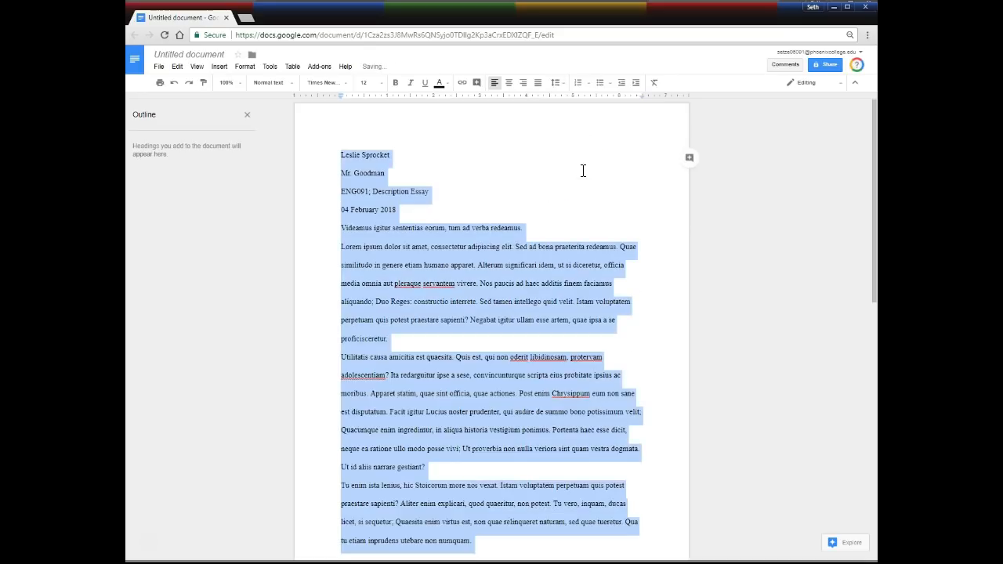
click(480, 191)
click(416, 179)
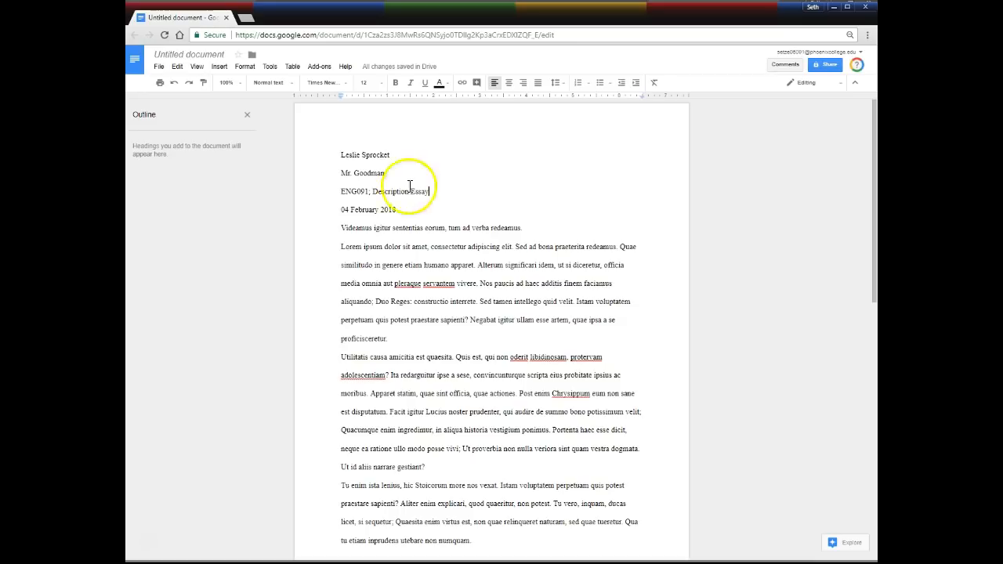
Drop the title's final period and capitalise Redeamus, Verba, Tum, Eorum, Sententias and Igitur.
click(532, 230)
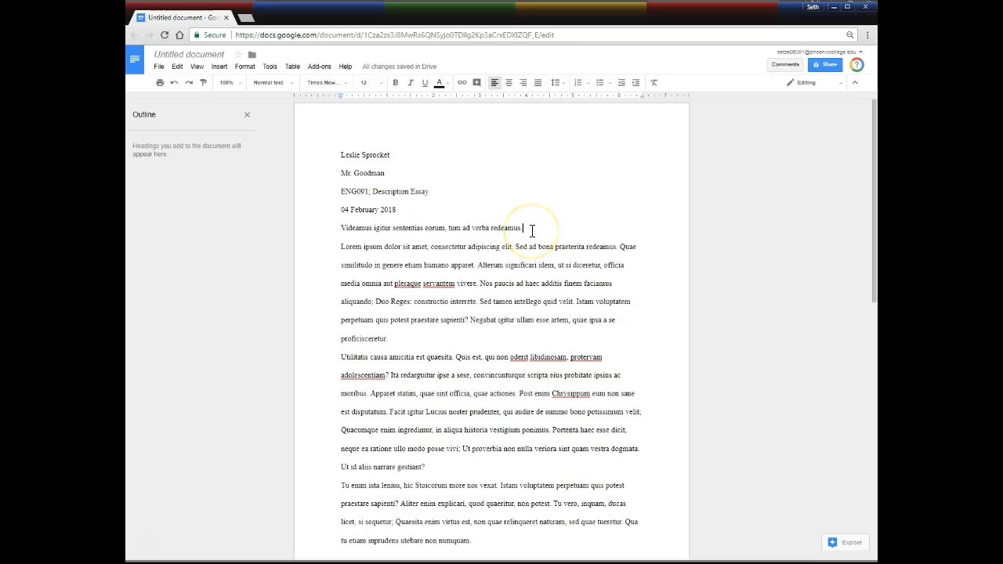
key(BackSpace)
key(ctrl+Left)
text(R)
key(Delete)
key(ctrl+Left)
text(V)
key(Delete)
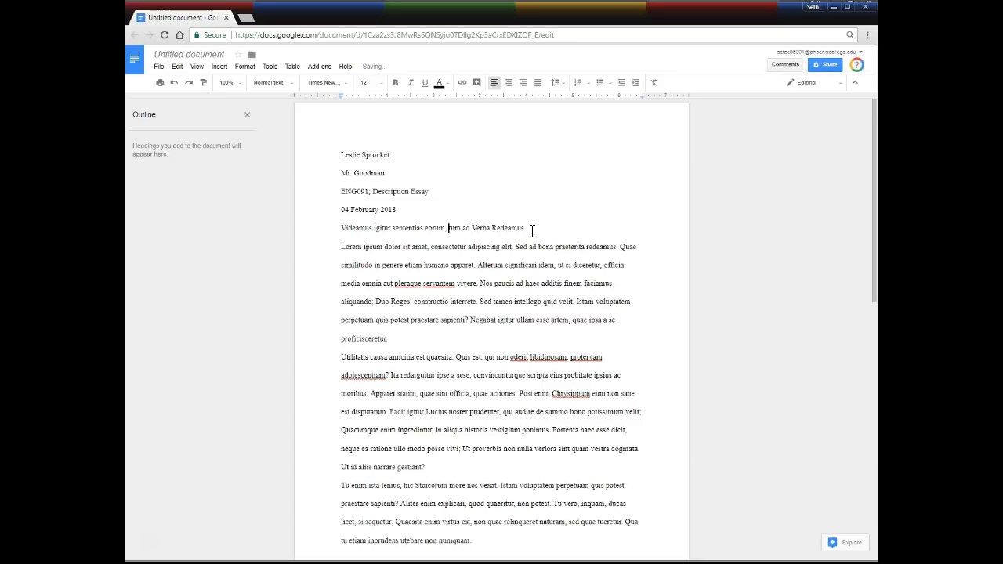
key(ctrl+Left)
key(ctrl+Left)
key(ctrl+Left)
text(T)
key(Delete)
key(ctrl+Left)
key(ctrl+Left)
text(E)
key(Delete)
key(ctrl+Left)
key(ctrl+Left)
text(S)
key(Delete)
text(I)
key(Delete)
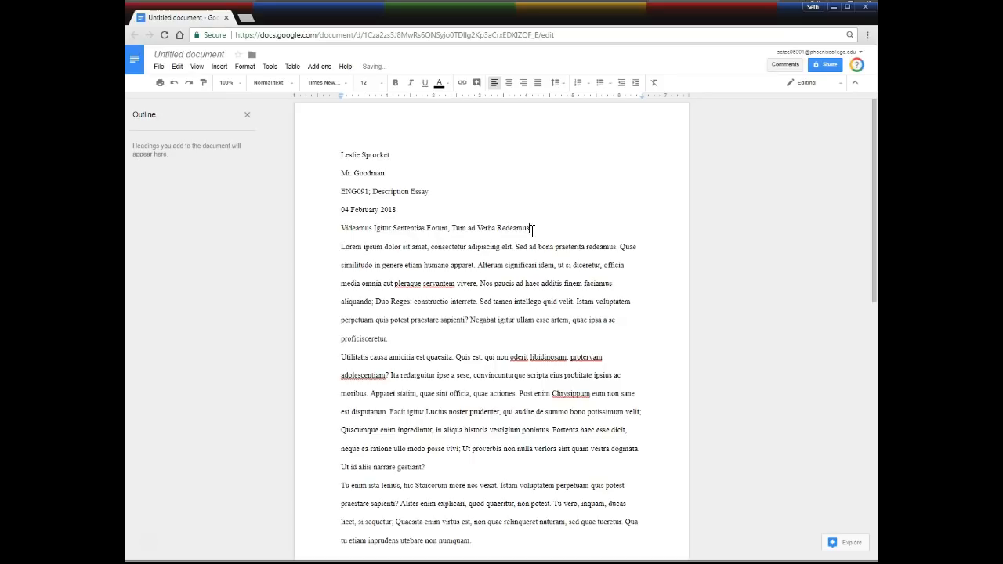
Select the corrected title line to check it, then clear the selection.
triple_click(531, 229)
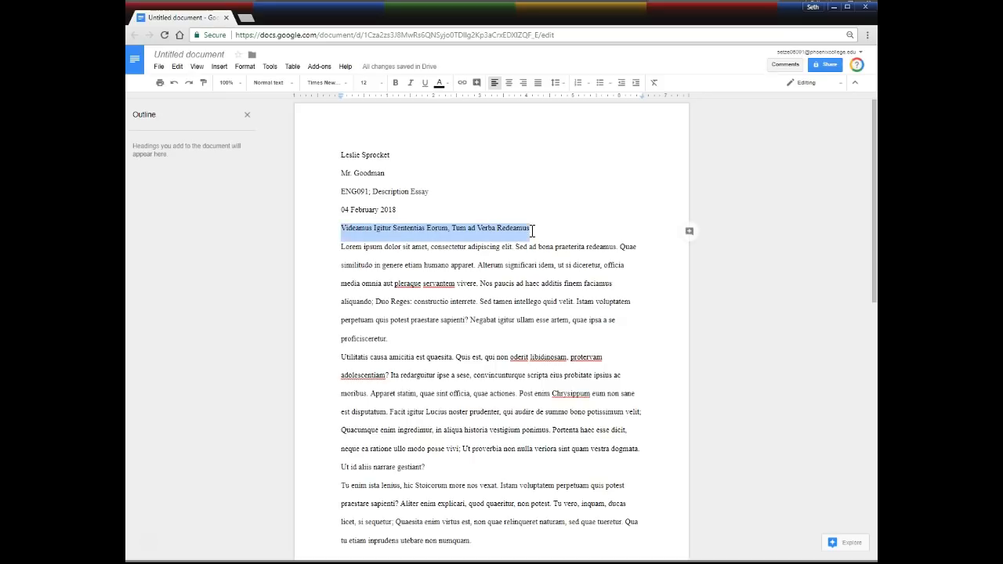
click(532, 231)
drag(538, 231, 337, 223)
click(352, 227)
drag(539, 228, 355, 231)
click(348, 229)
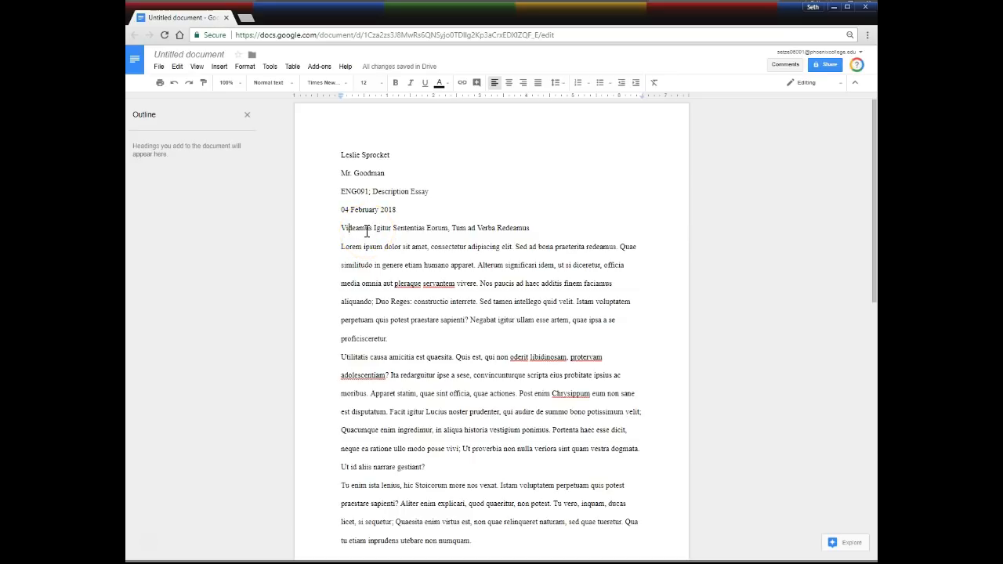
Select the whole title line and center-align it, correcting an accidental right alignment.
click(351, 231)
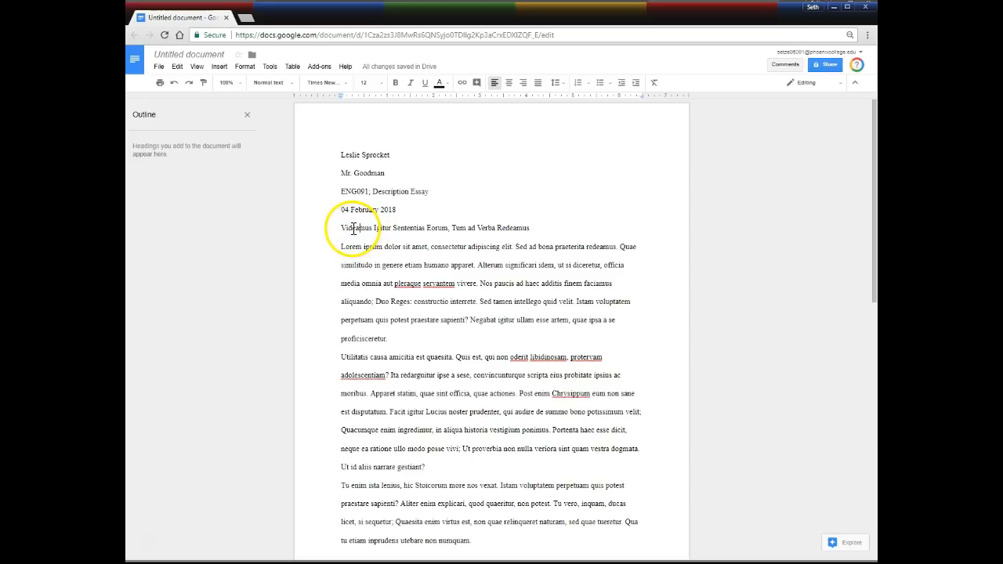
double_click(353, 228)
click(347, 229)
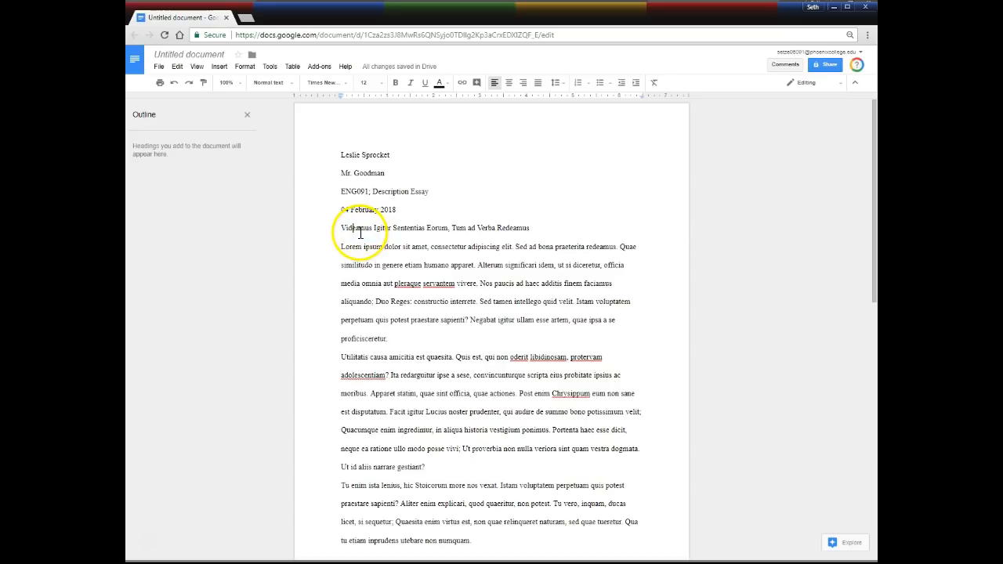
double_click(354, 228)
click(354, 229)
triple_click(354, 228)
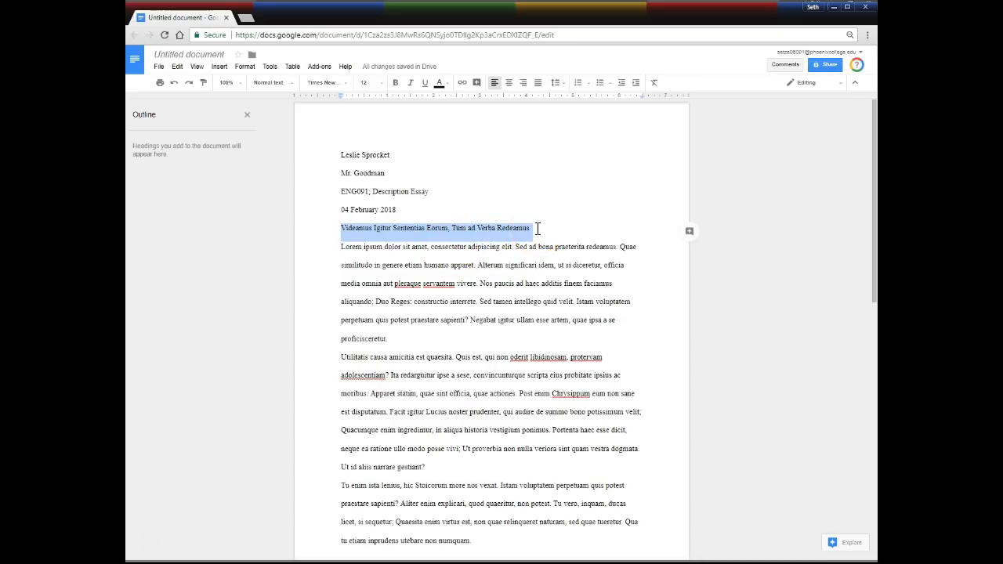
click(524, 82)
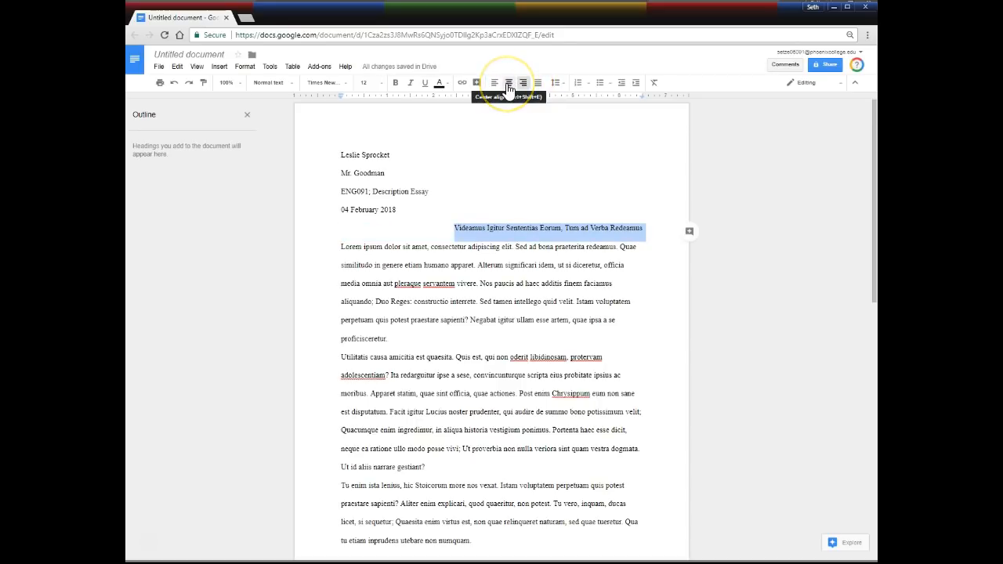
click(509, 83)
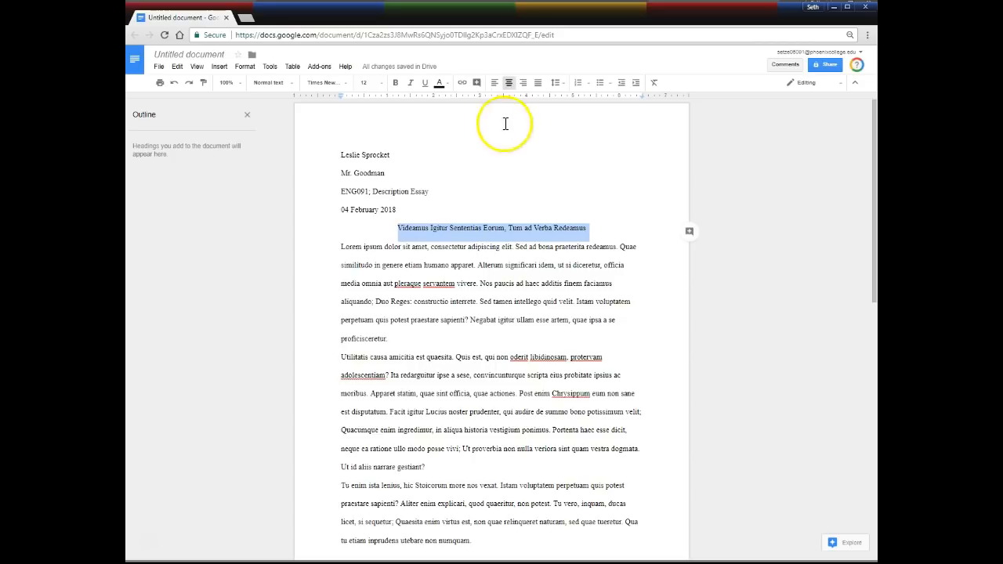
click(470, 285)
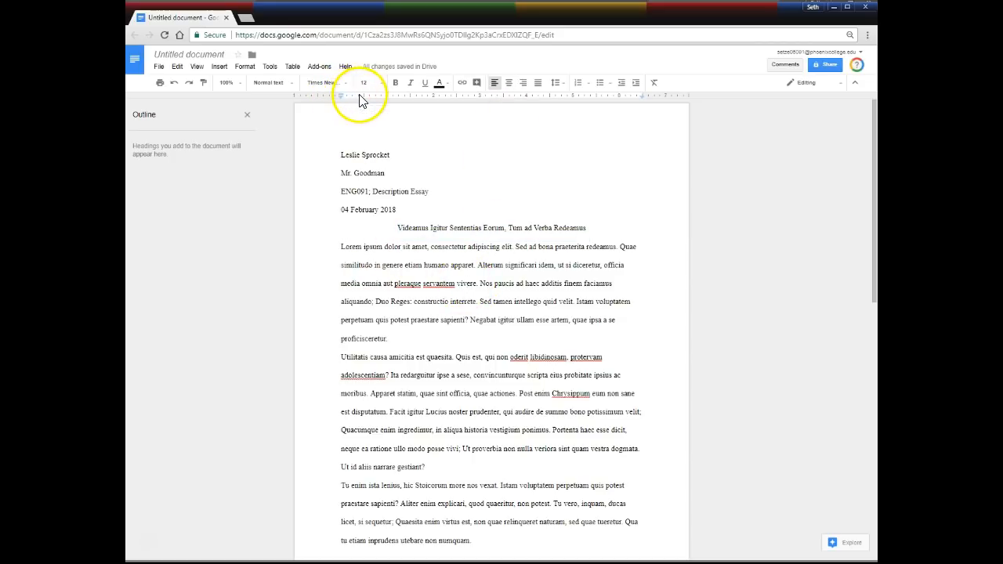
Try a Tab indent on the first paragraph, then undo it.
click(339, 247)
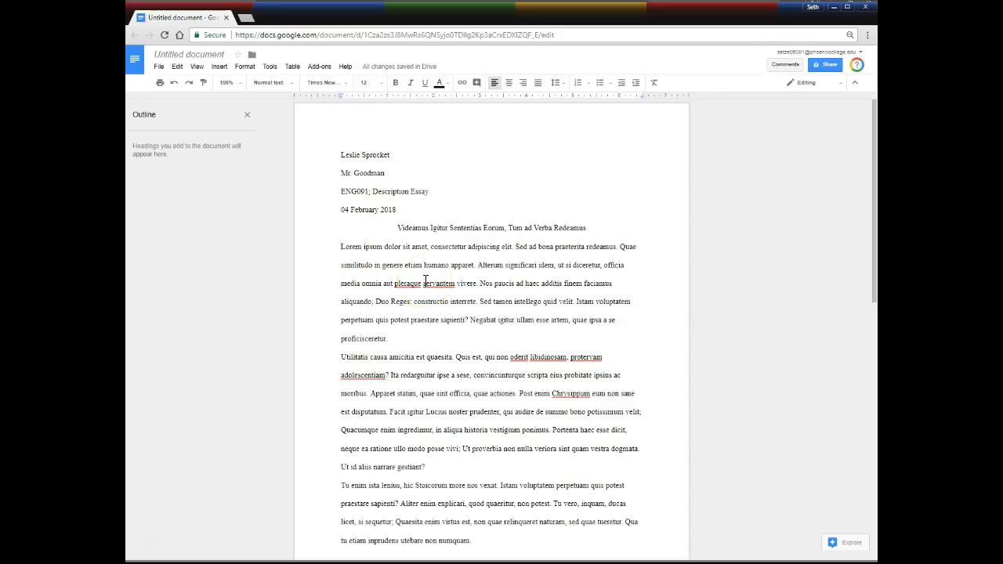
key(Tab)
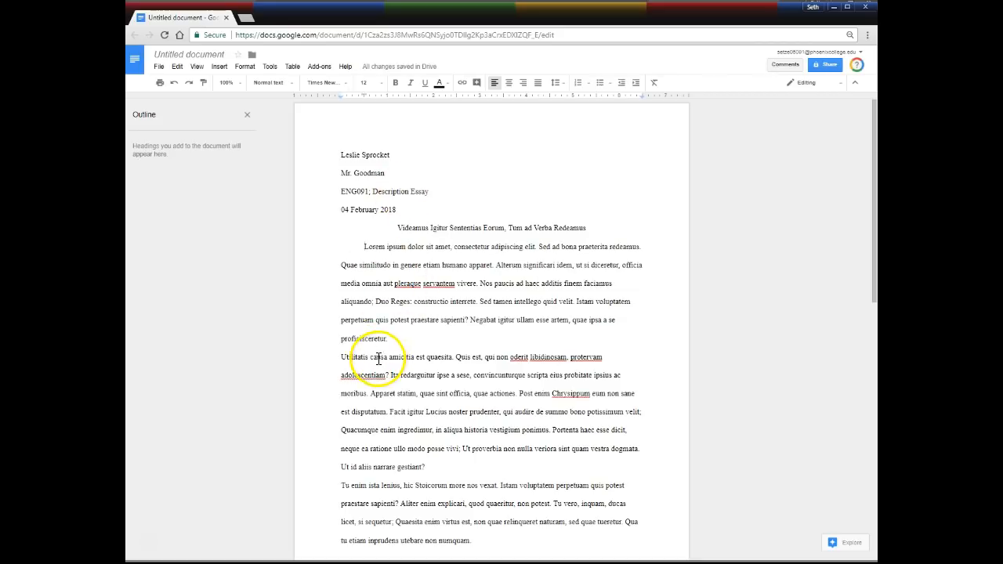
click(340, 357)
click(338, 467)
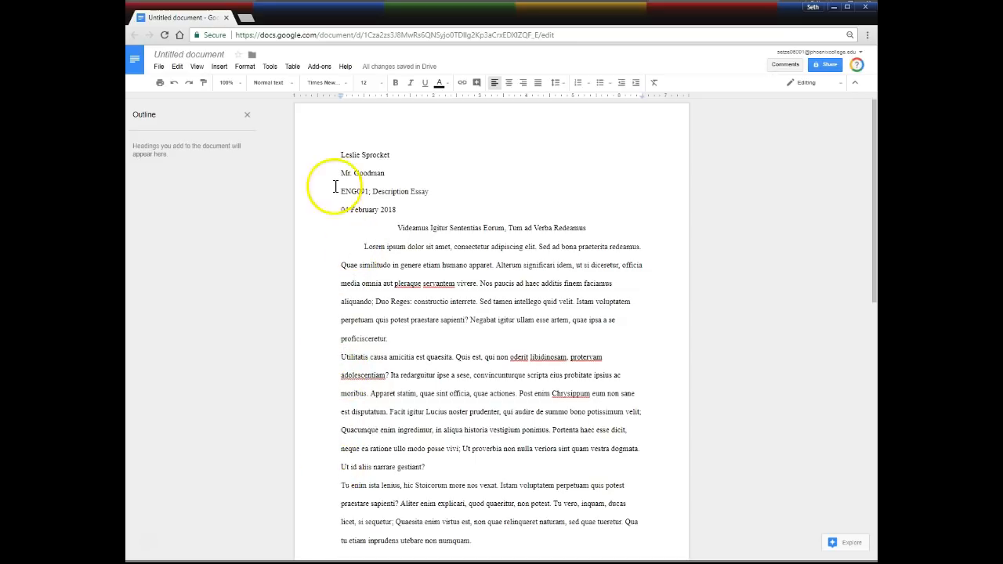
click(173, 82)
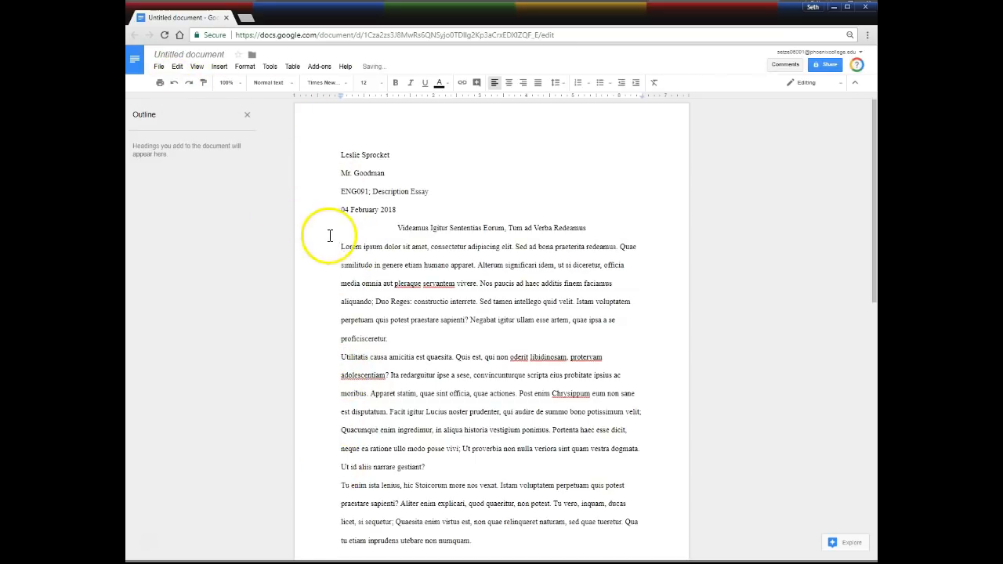
Select all body paragraphs and drag the ruler's first-line indent marker to 0.50 inch.
drag(341, 246, 440, 407)
scroll(417, 345, down, 3)
scroll(418, 345, down, 2)
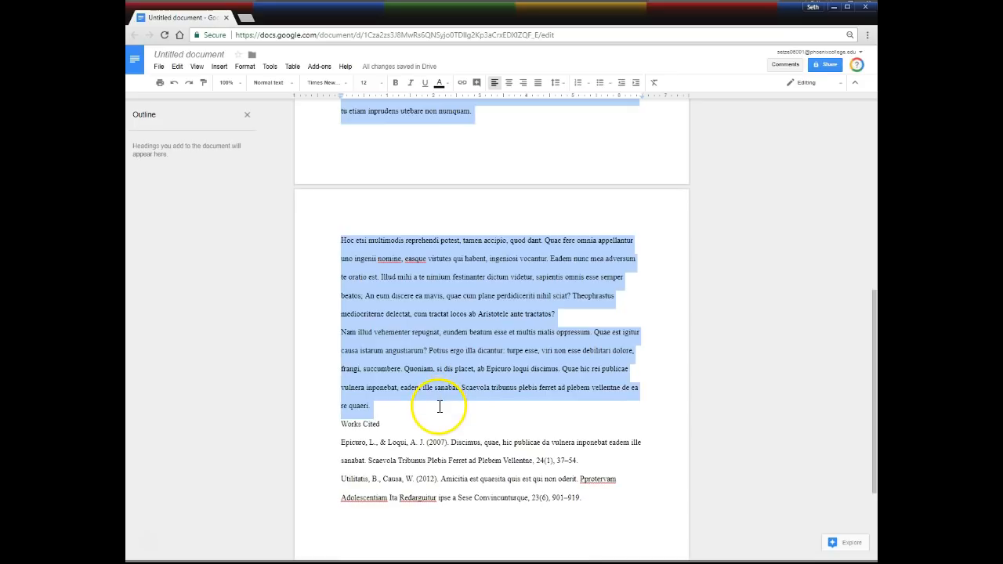
scroll(439, 403, up, 5)
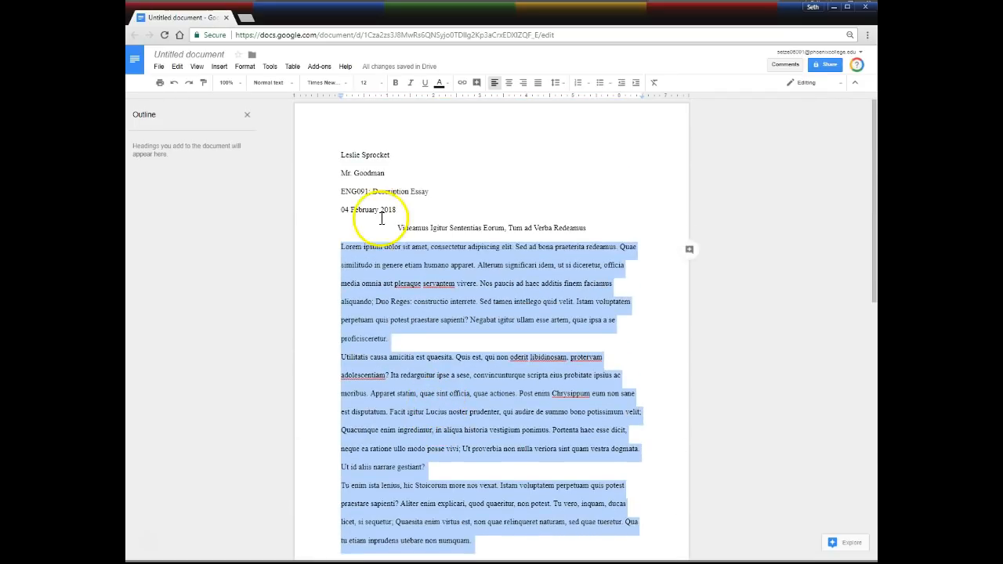
drag(341, 100, 369, 107)
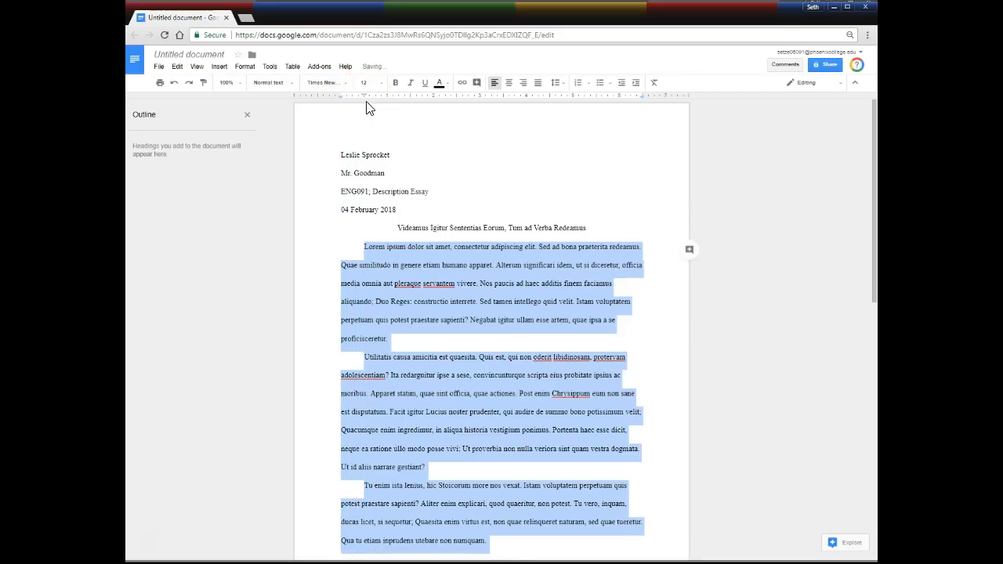
click(433, 321)
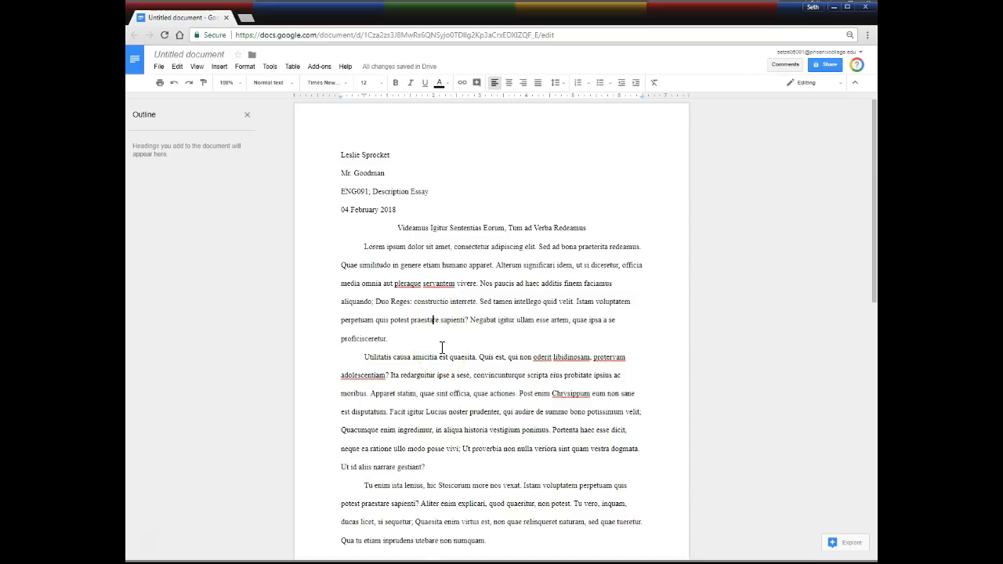
click(446, 358)
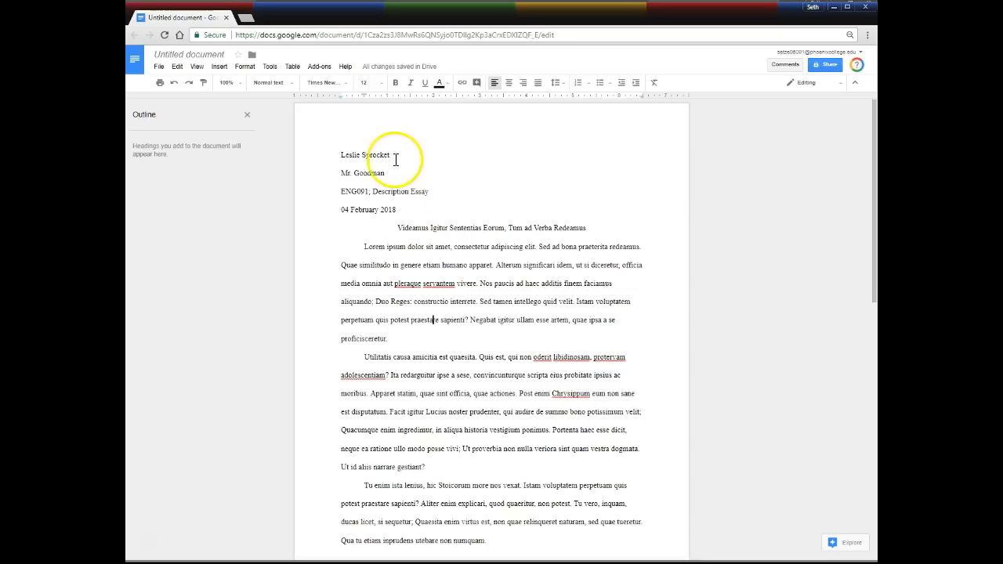
Add an automatic page number to the header from Insert's Header & page number menu.
click(218, 67)
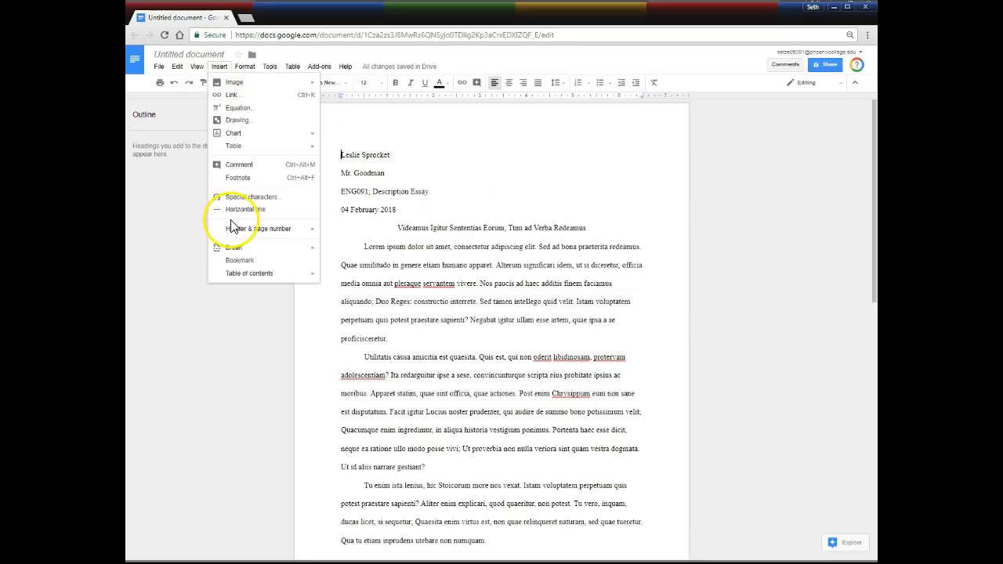
mouse_move(239, 229)
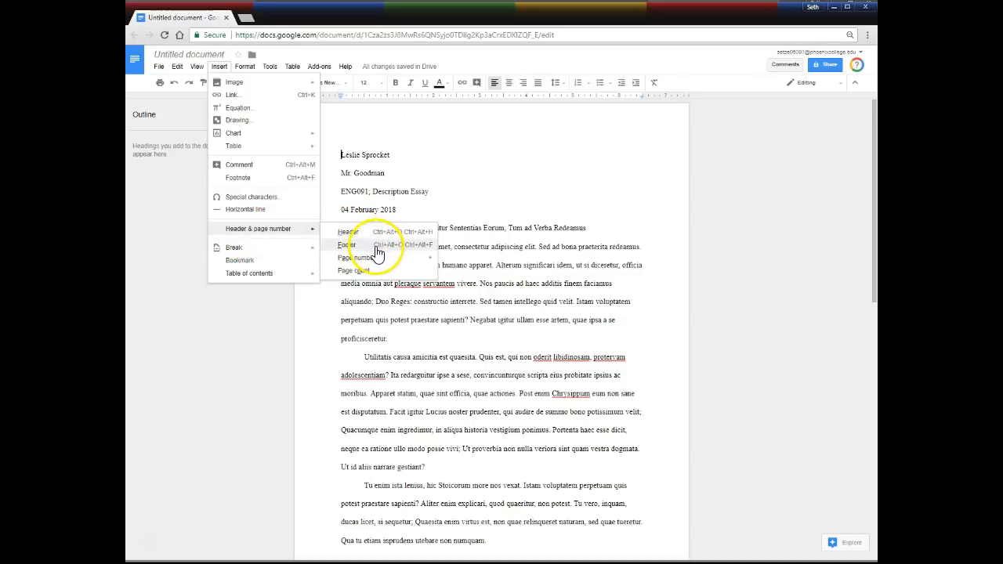
mouse_move(380, 263)
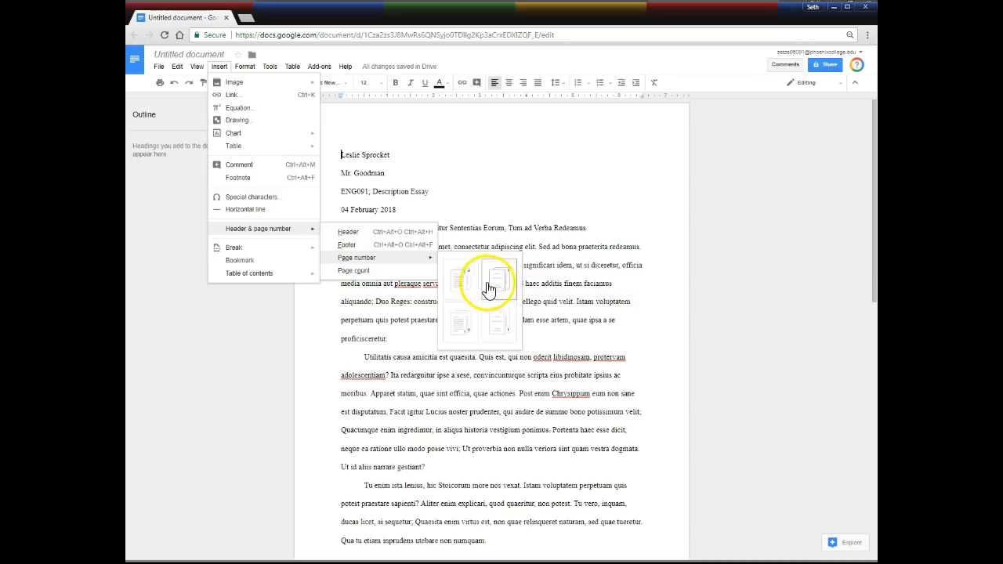
click(460, 280)
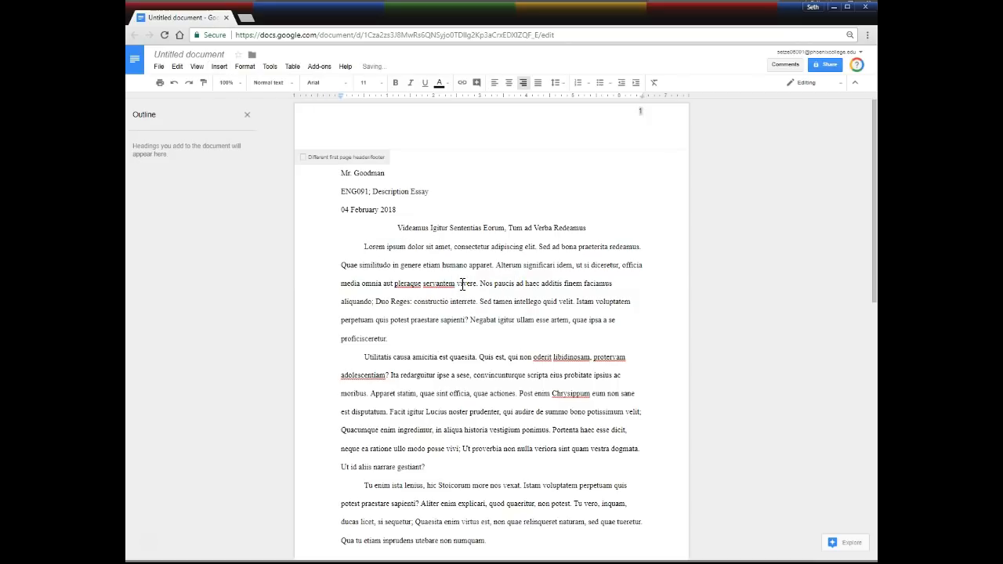
Set the header page number to 12-point Times New Roman.
click(631, 125)
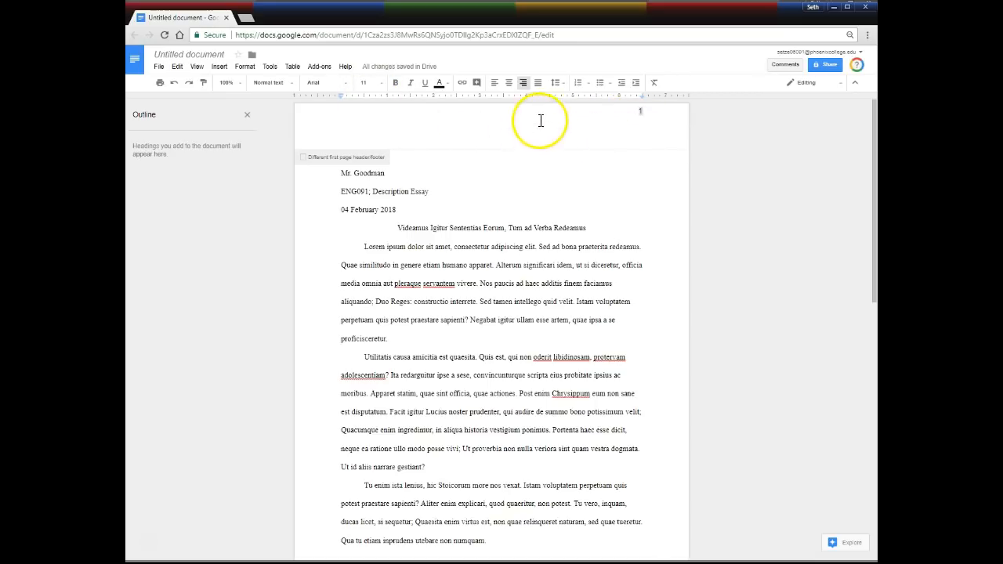
double_click(643, 114)
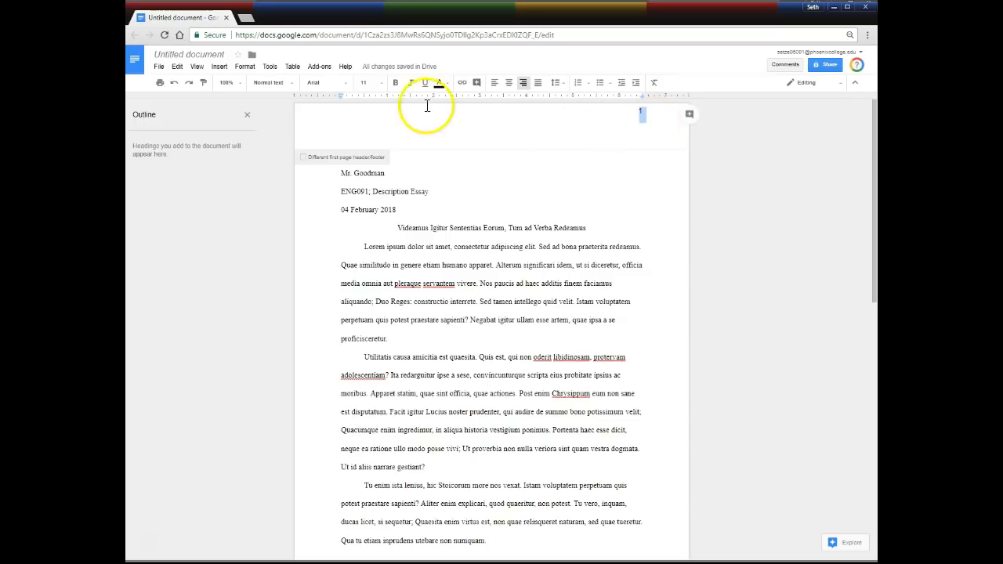
click(349, 90)
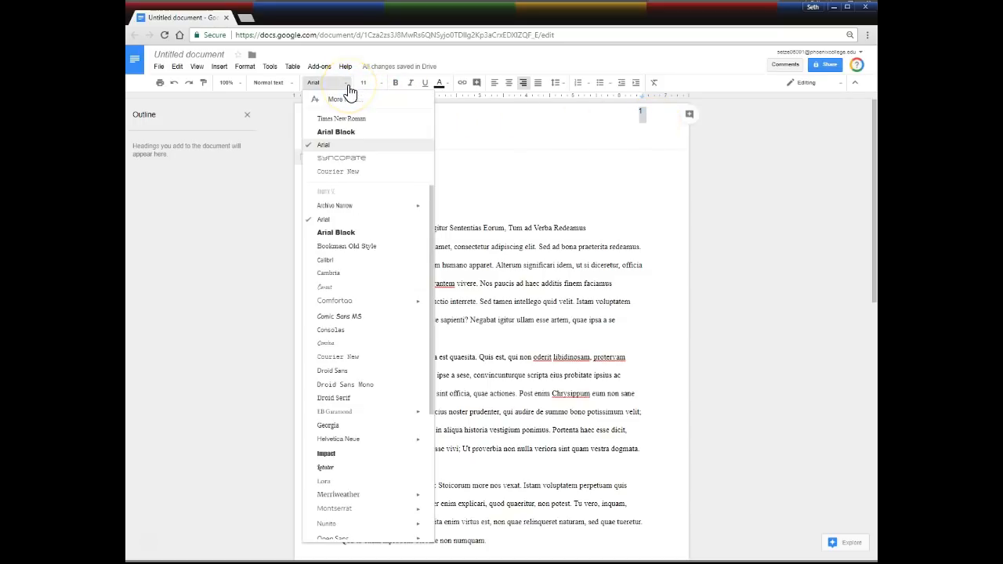
click(352, 129)
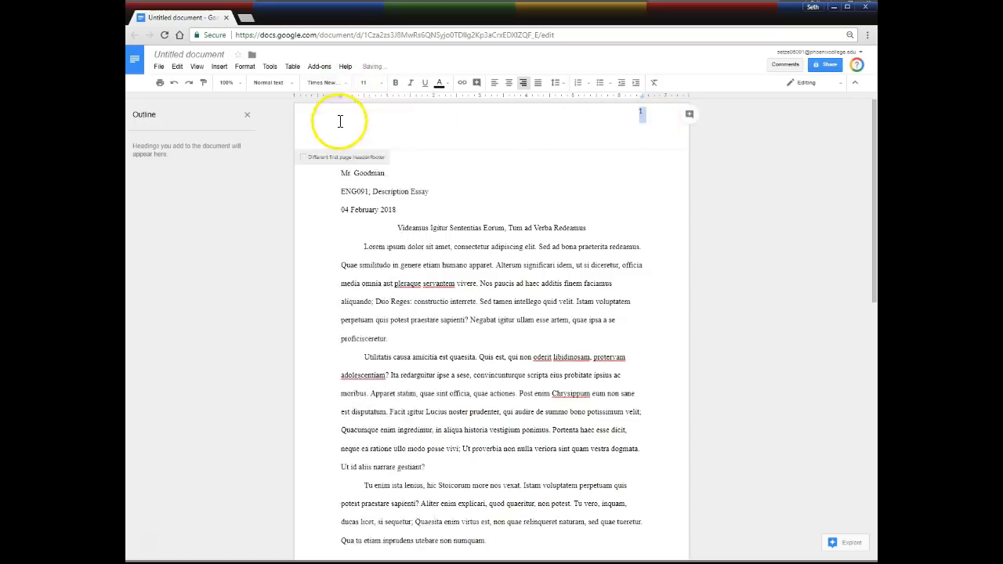
click(376, 83)
click(368, 150)
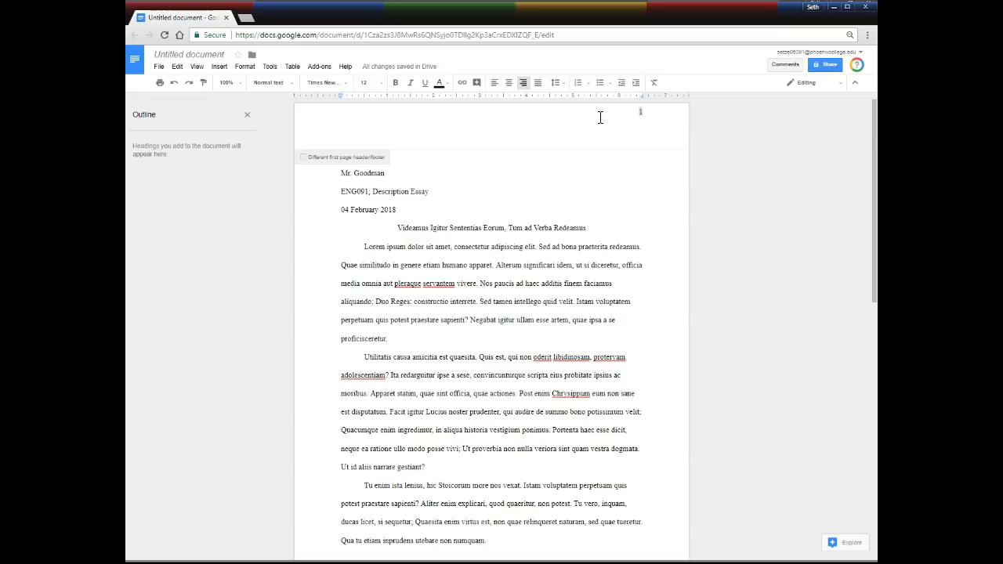
Add the student's surname before the header page number, then return to the body text.
text(Sprocket)
key(Return)
double_click(646, 128)
click(644, 129)
drag(636, 131, 641, 130)
scroll(548, 259, down, 4)
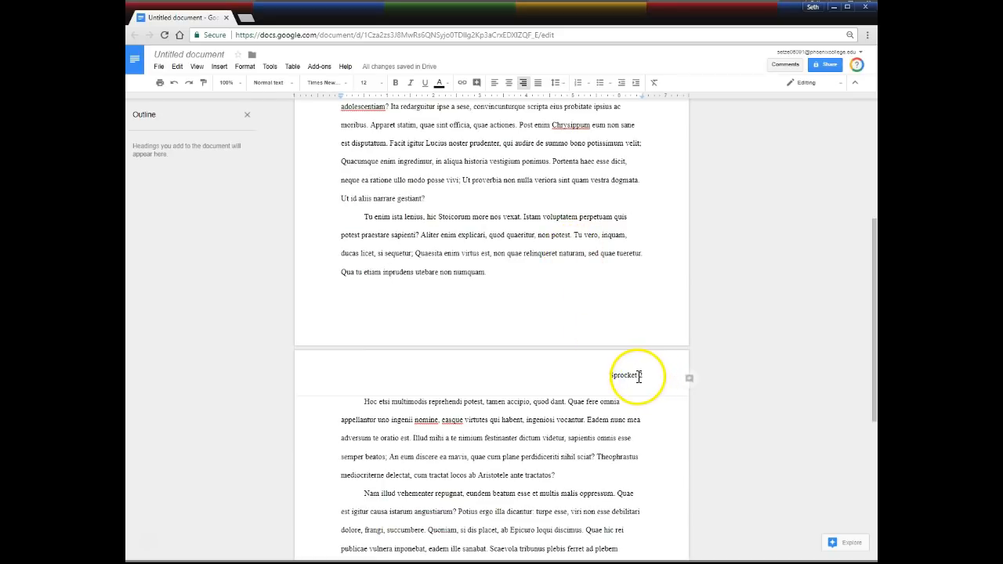
click(494, 219)
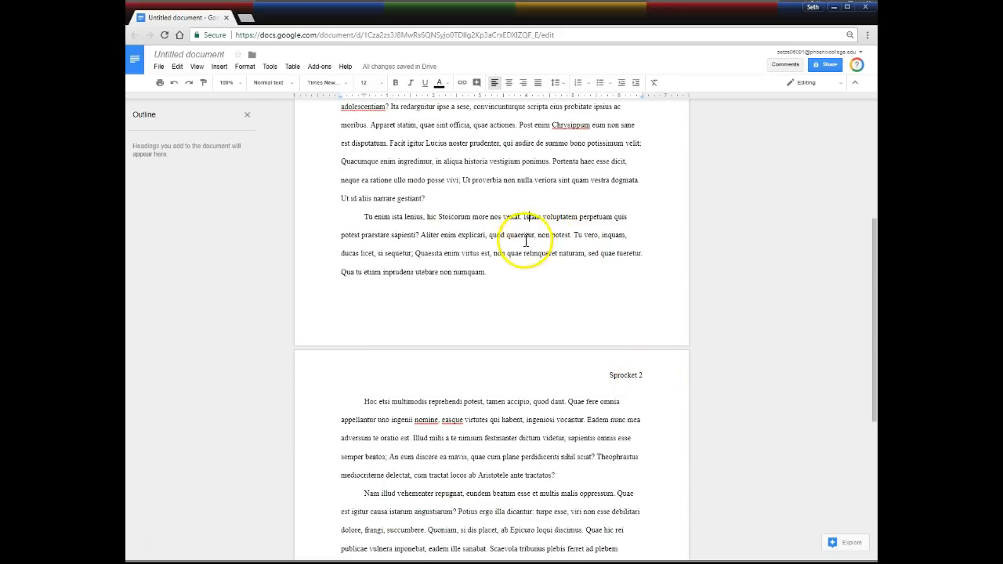
scroll(525, 239, up, 4)
Correct the page 2 heading from 'Work Cited' to 'Works Cited'.
click(399, 228)
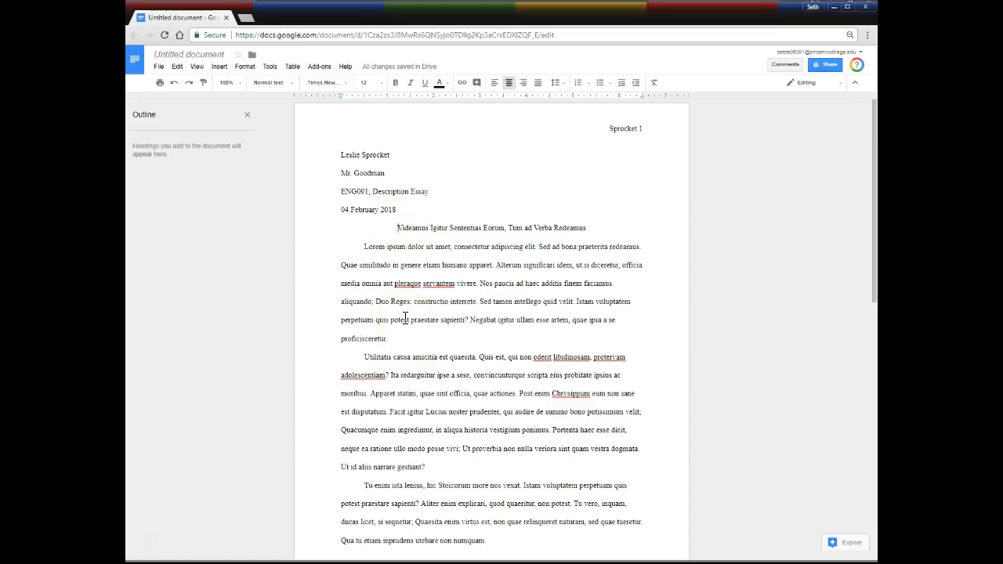
scroll(405, 316, down, 6)
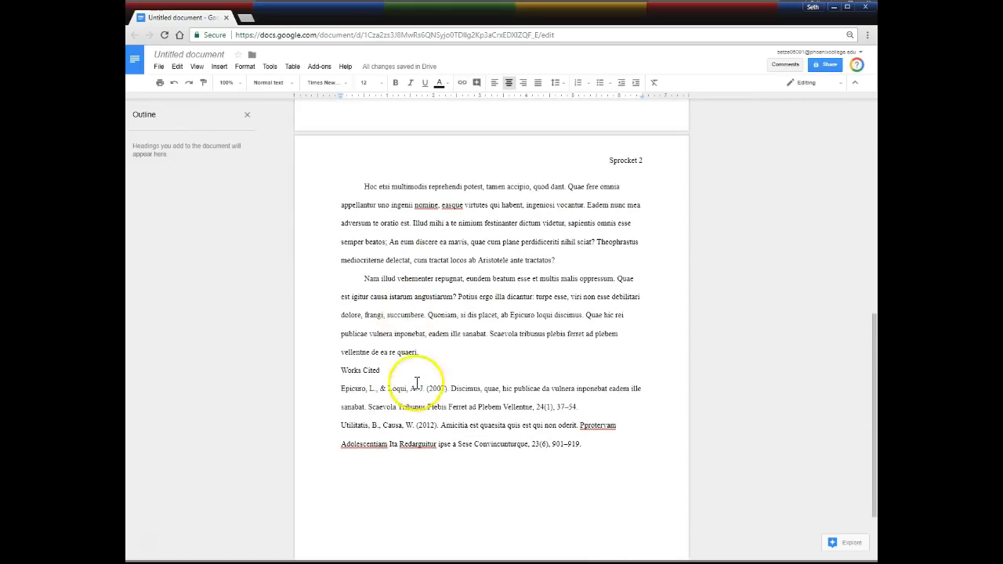
click(360, 371)
text(s)
Center the Works Cited heading and select the first citation entry.
click(389, 372)
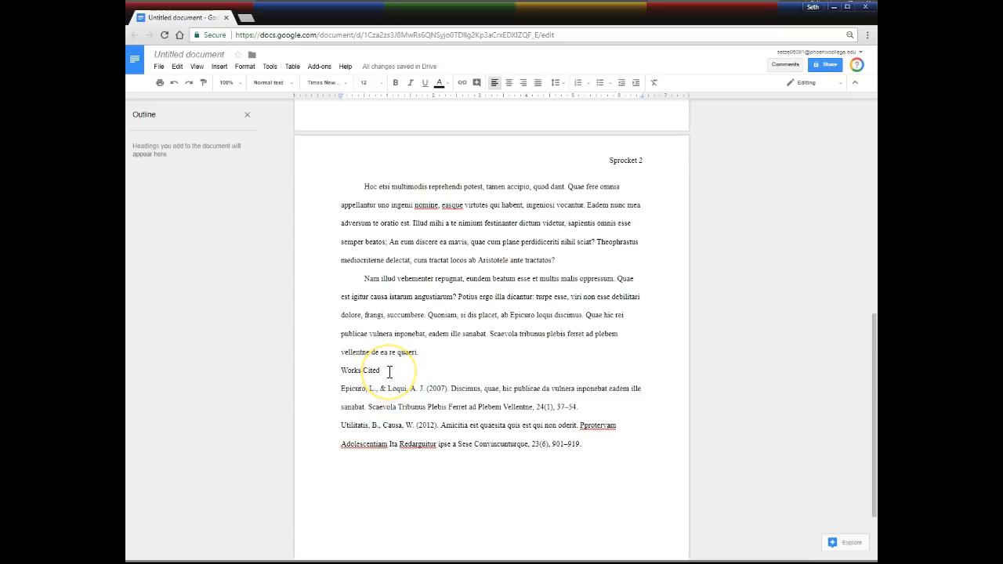
drag(389, 372, 333, 372)
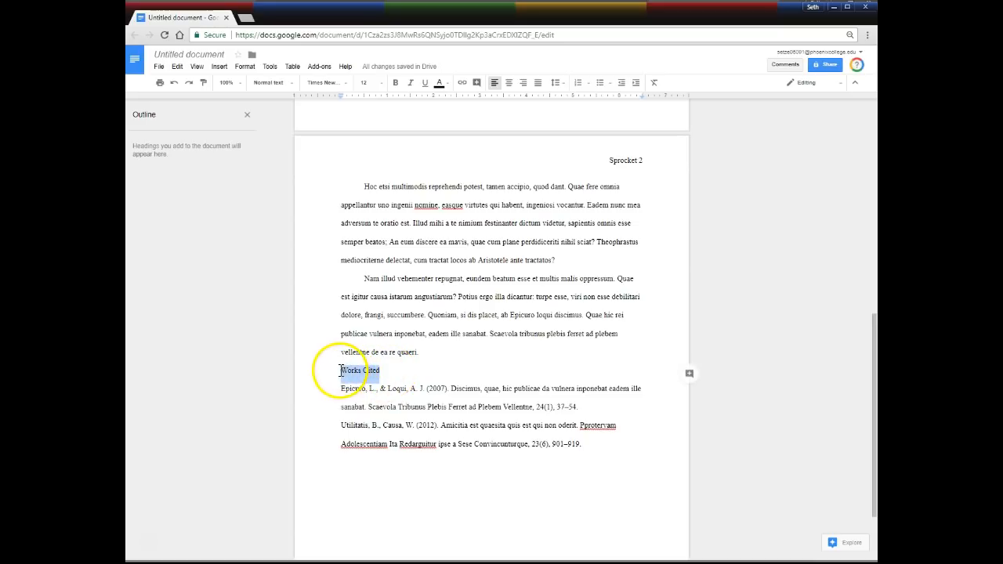
click(509, 83)
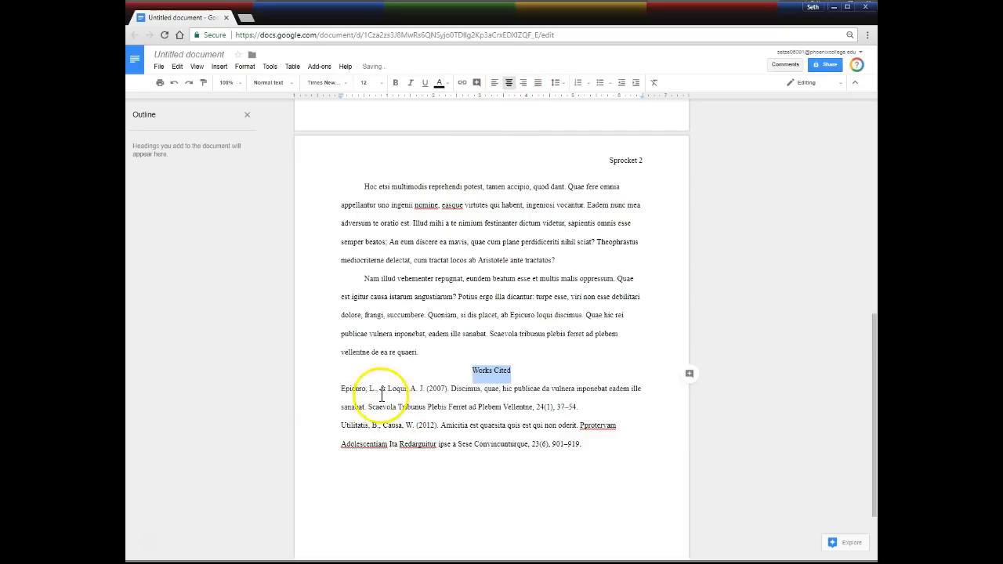
click(340, 389)
drag(347, 390, 598, 444)
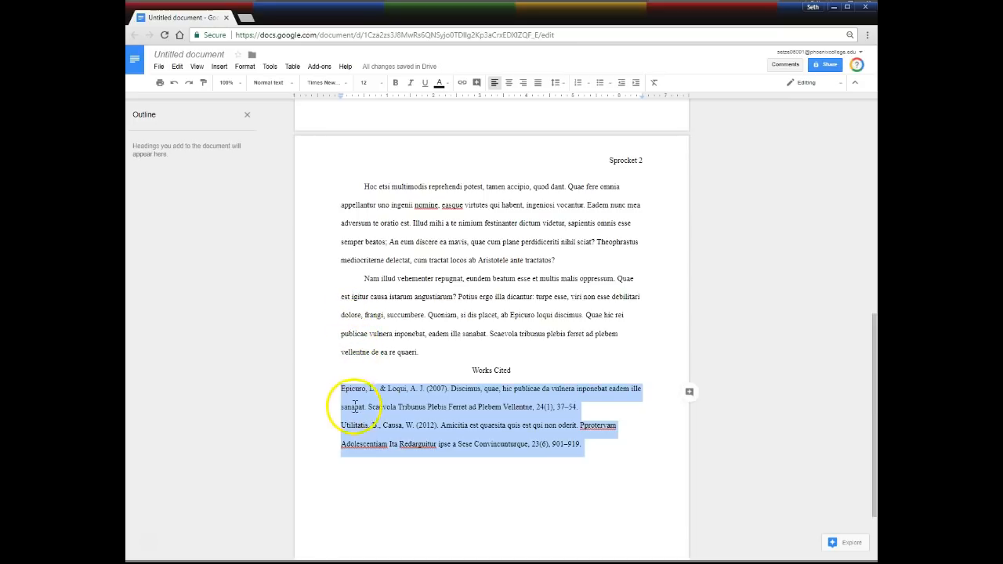
Give both Works Cited entries a 0.50-inch hanging indent with the first line at 0.
drag(339, 390, 583, 445)
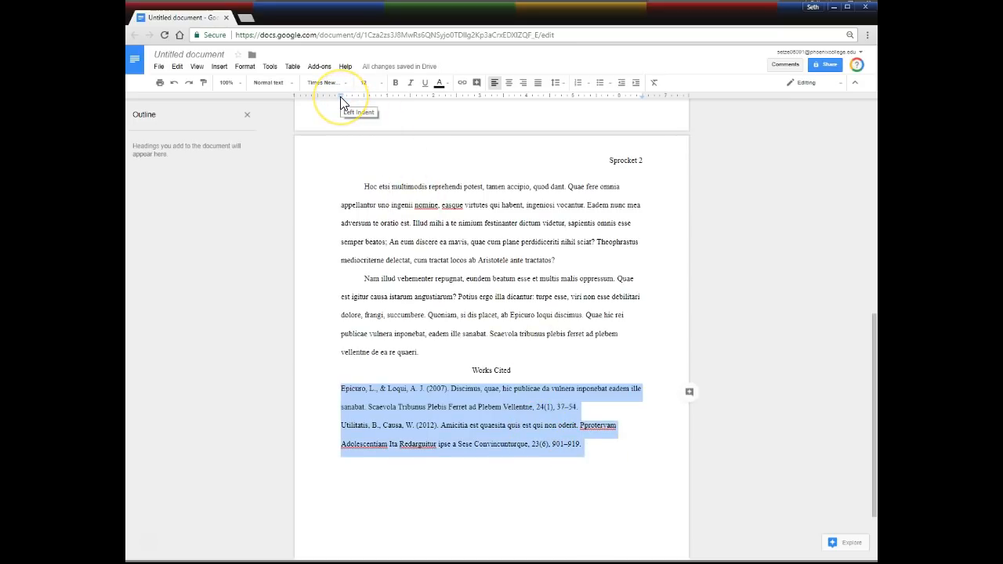
drag(340, 100, 340, 100)
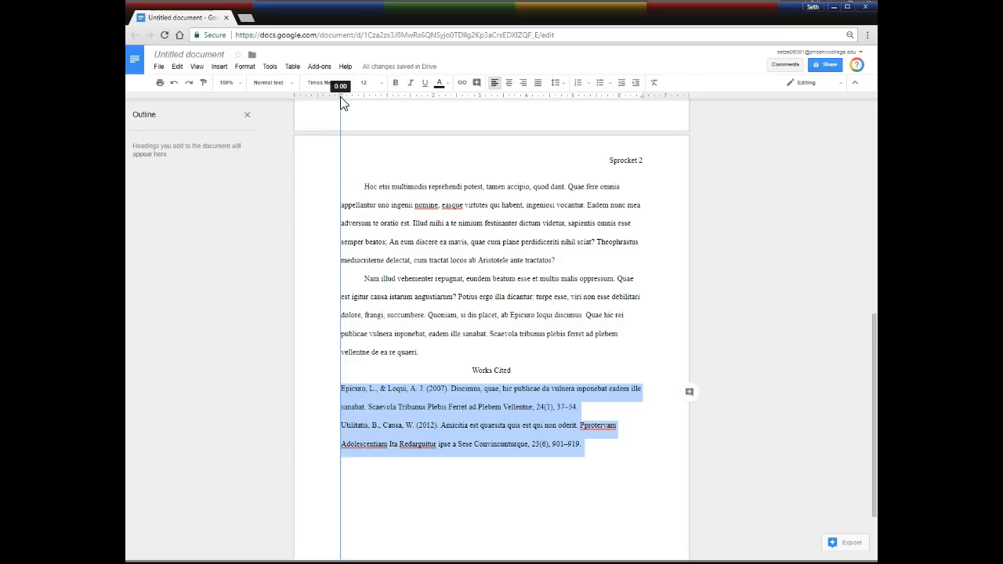
drag(345, 103, 366, 105)
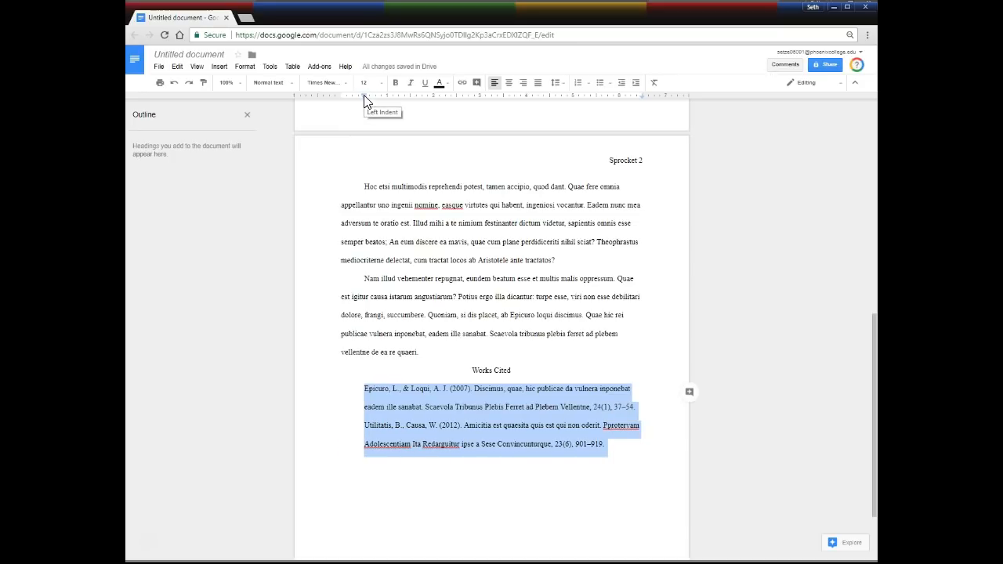
drag(364, 94, 343, 96)
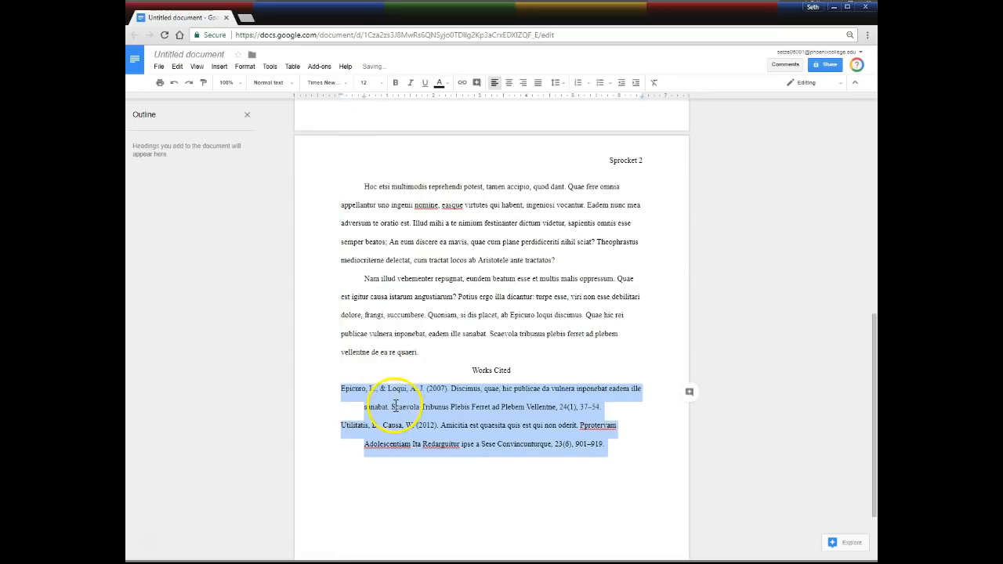
click(342, 388)
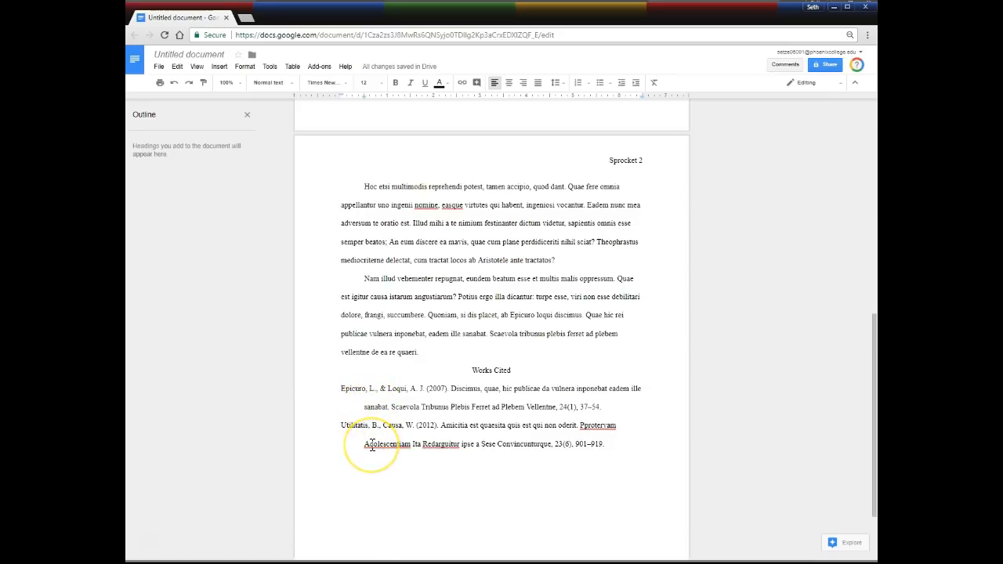
scroll(406, 409, up, 6)
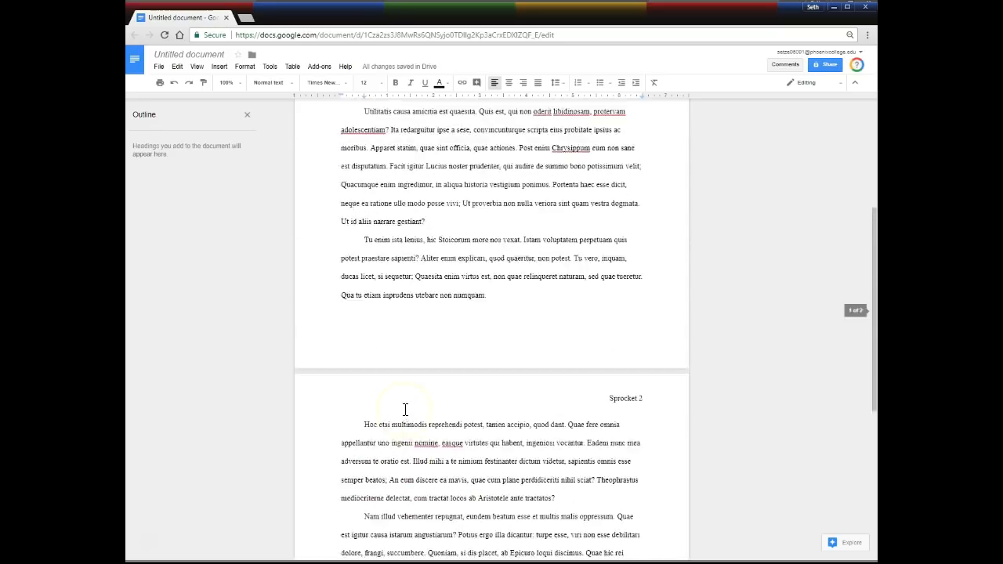
scroll(406, 409, up, 1)
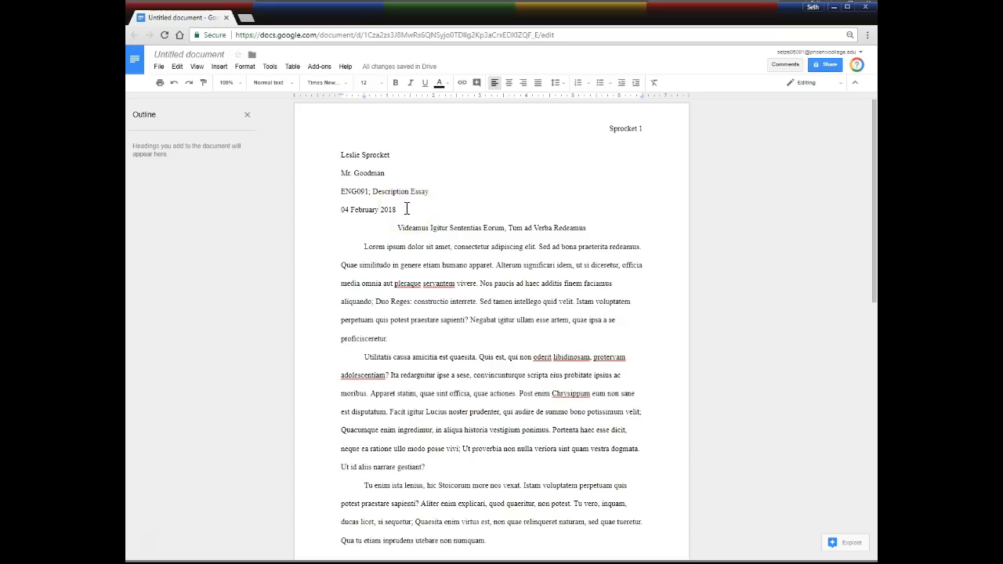
scroll(430, 240, down, 3)
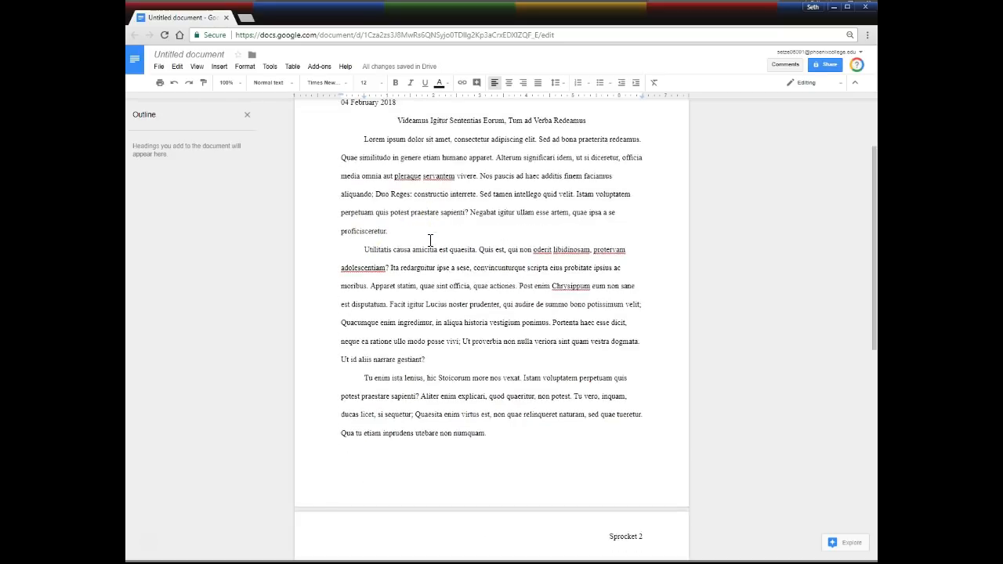
scroll(397, 235, up, 2)
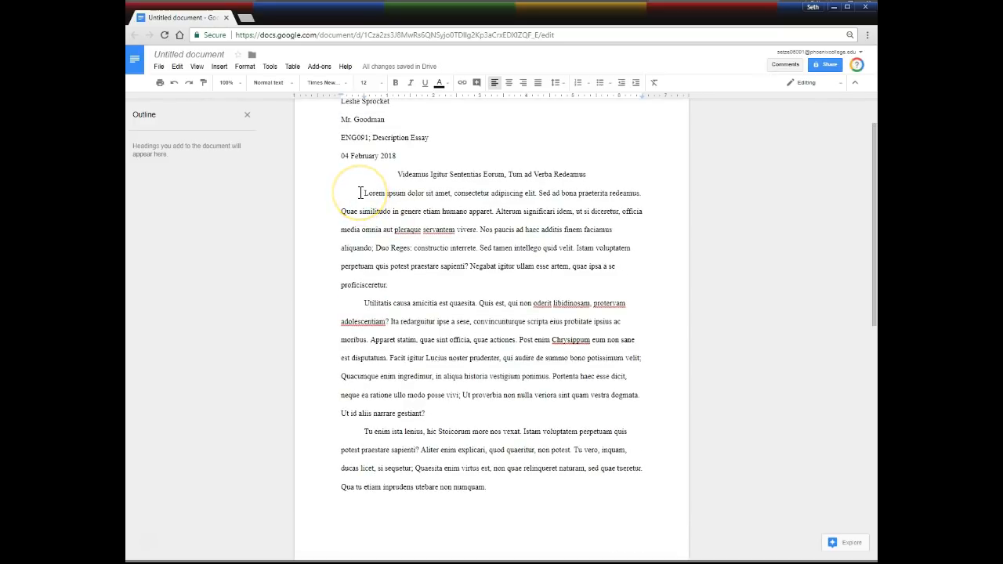
drag(359, 192, 427, 413)
scroll(438, 384, down, 4)
scroll(477, 363, down, 3)
drag(476, 364, 428, 297)
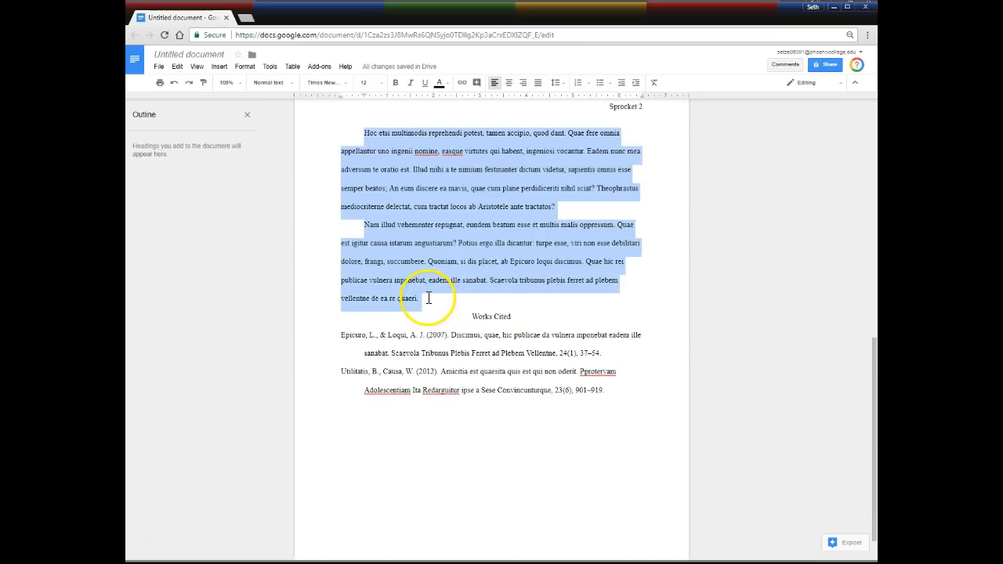
click(270, 67)
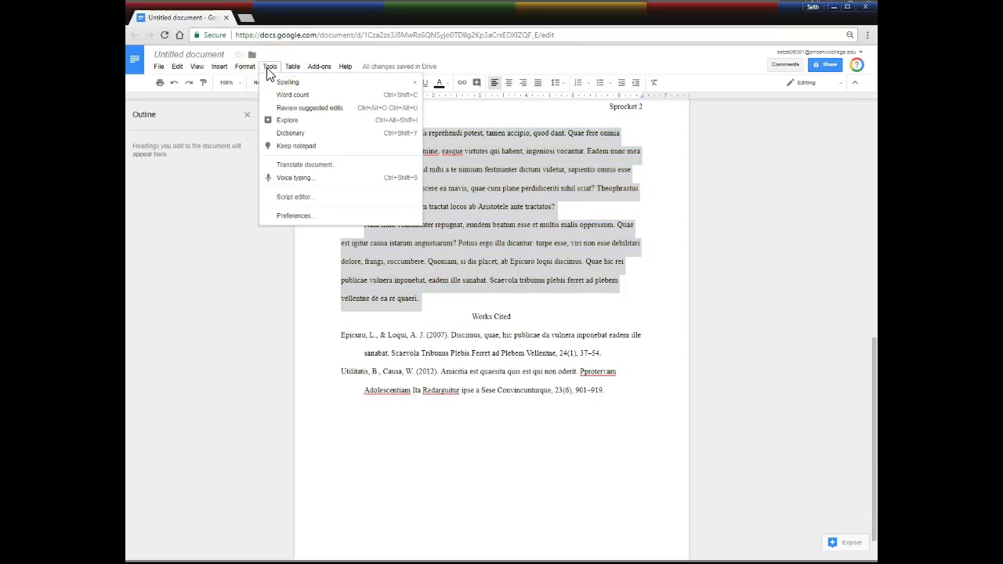
click(289, 97)
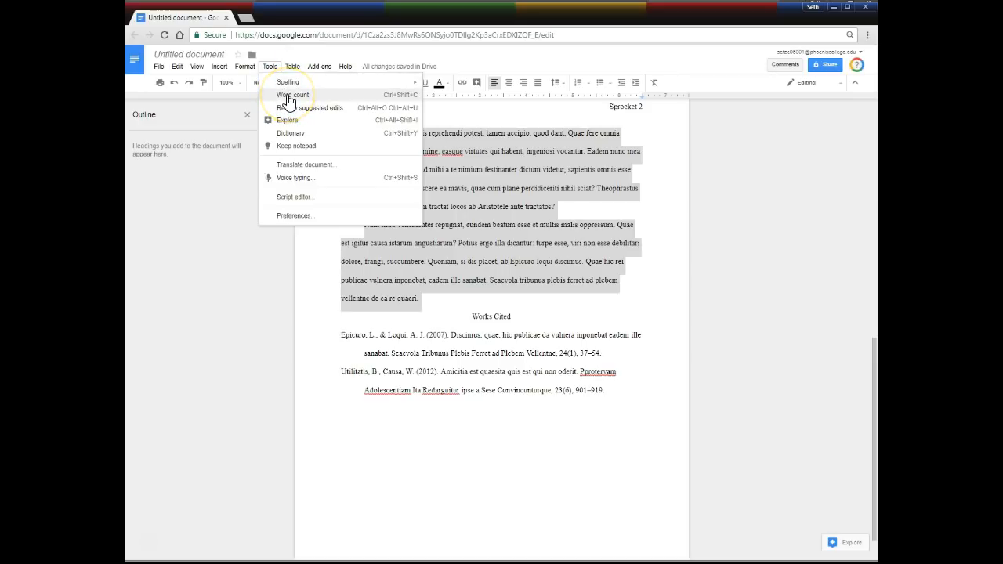
click(289, 98)
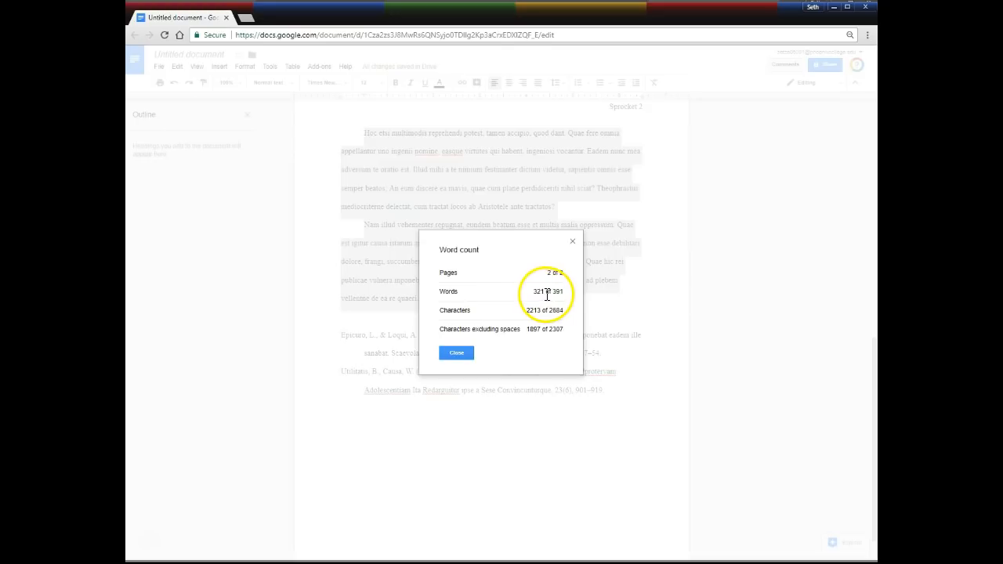
click(464, 356)
click(416, 279)
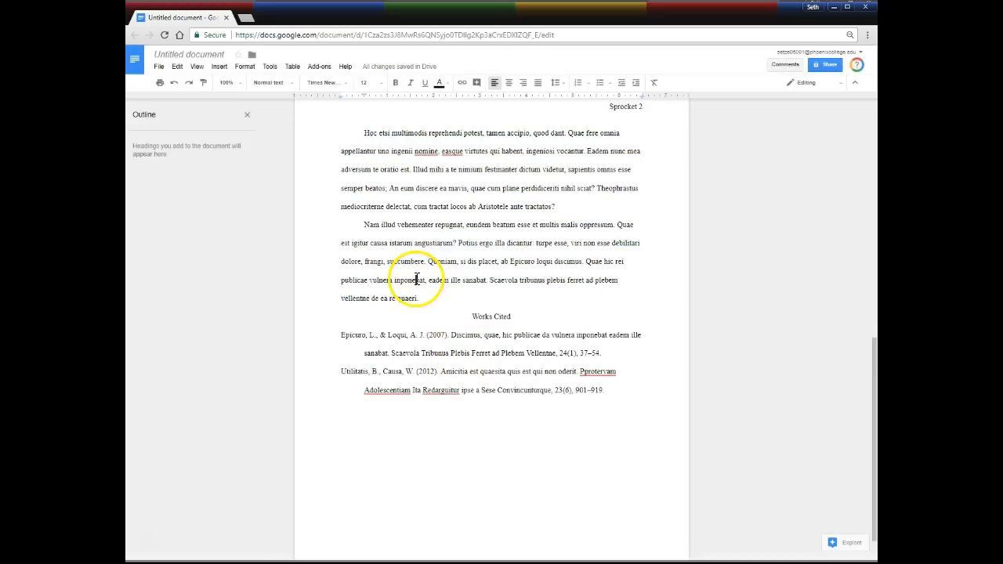
scroll(416, 280, up, 7)
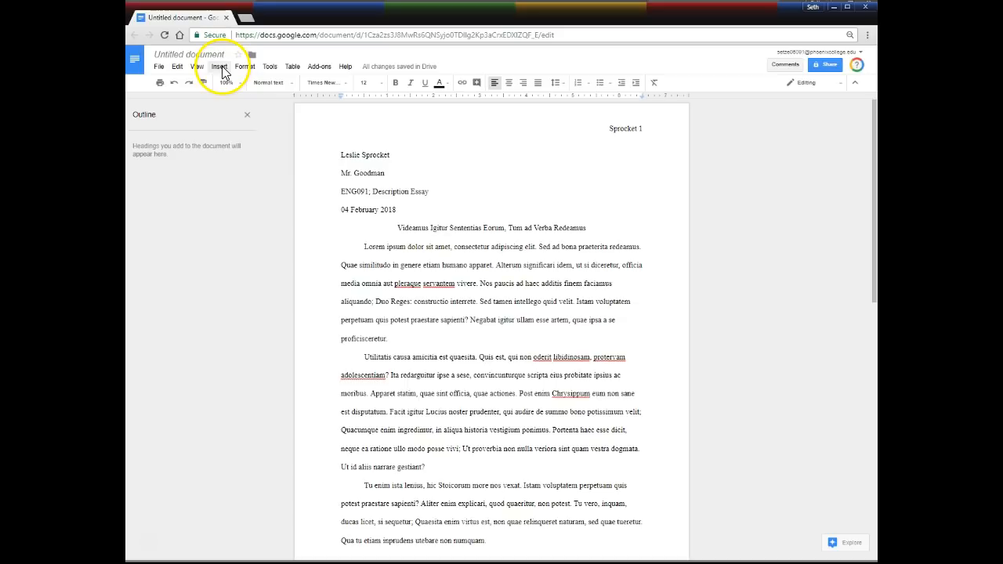
Add a footnote after Description Essay reading '321 words in this assignment' in Times New Roman.
click(218, 67)
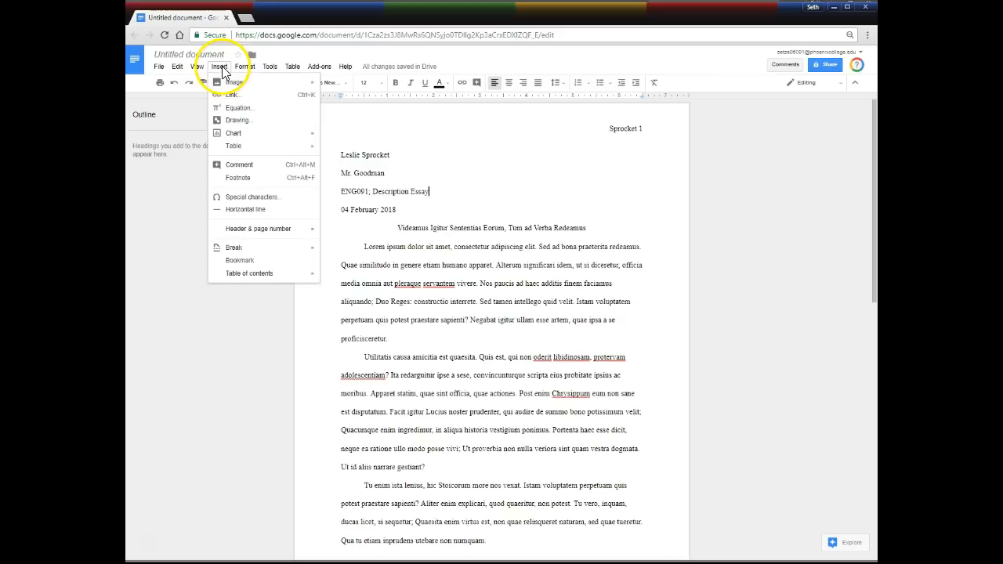
click(235, 179)
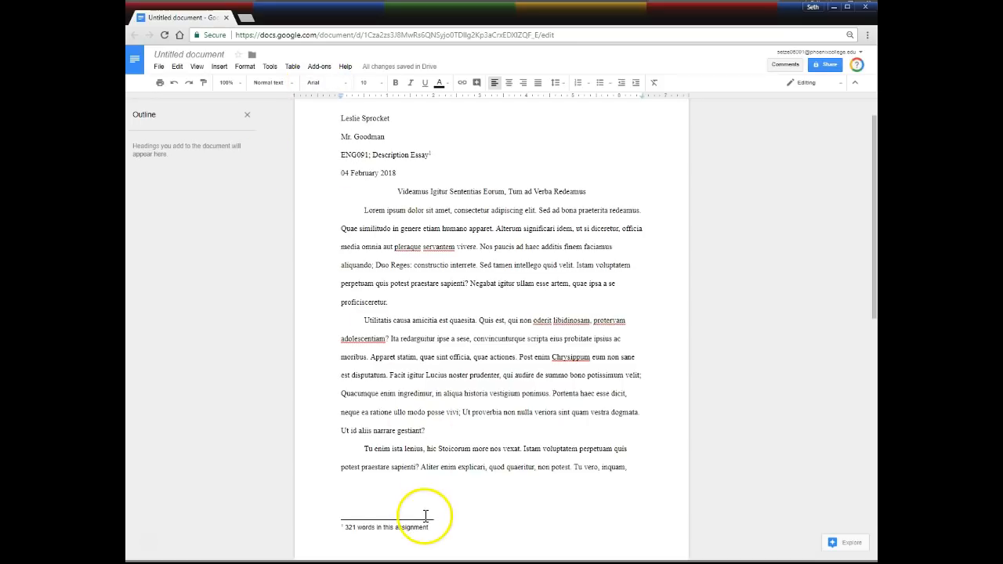
drag(429, 528, 274, 529)
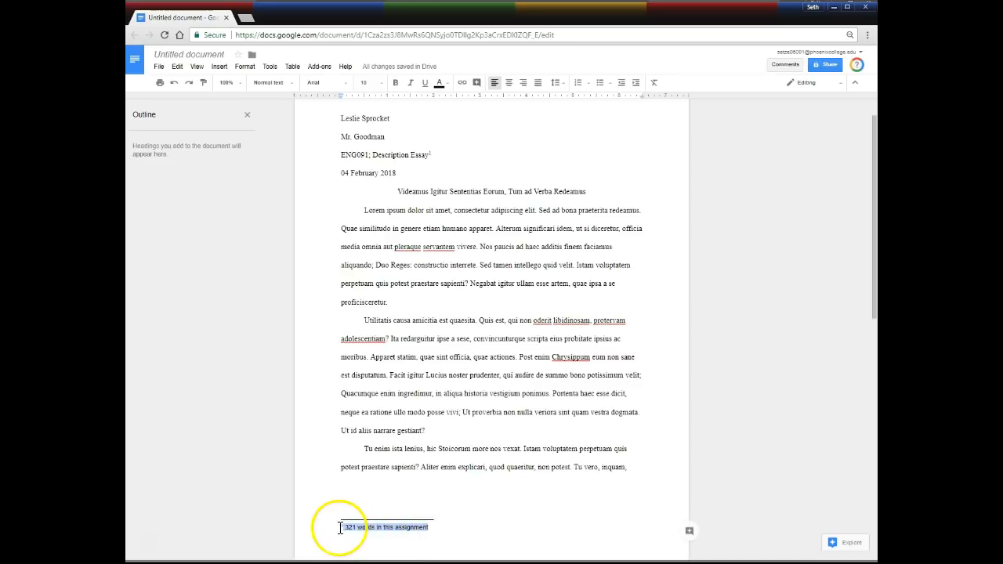
click(347, 84)
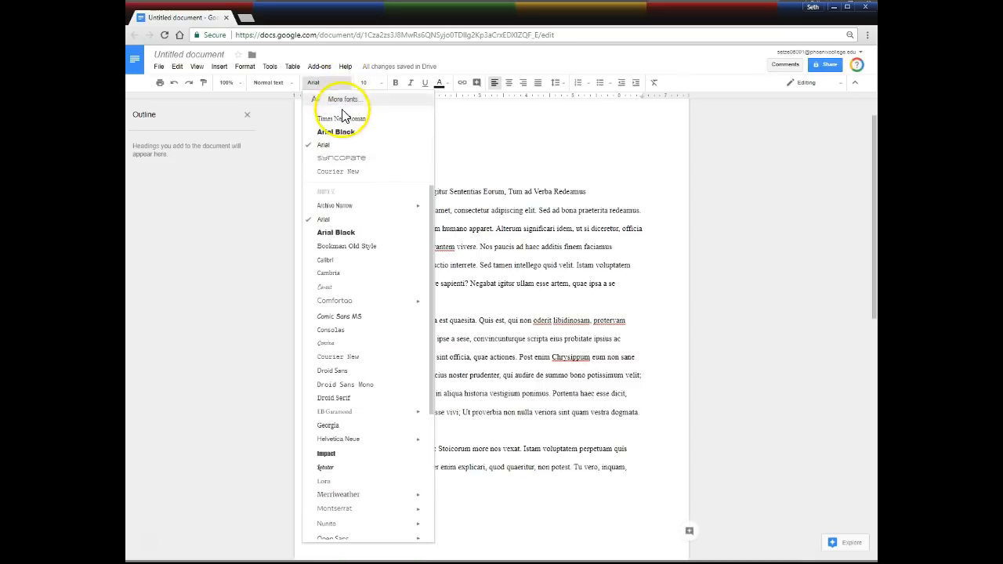
click(342, 119)
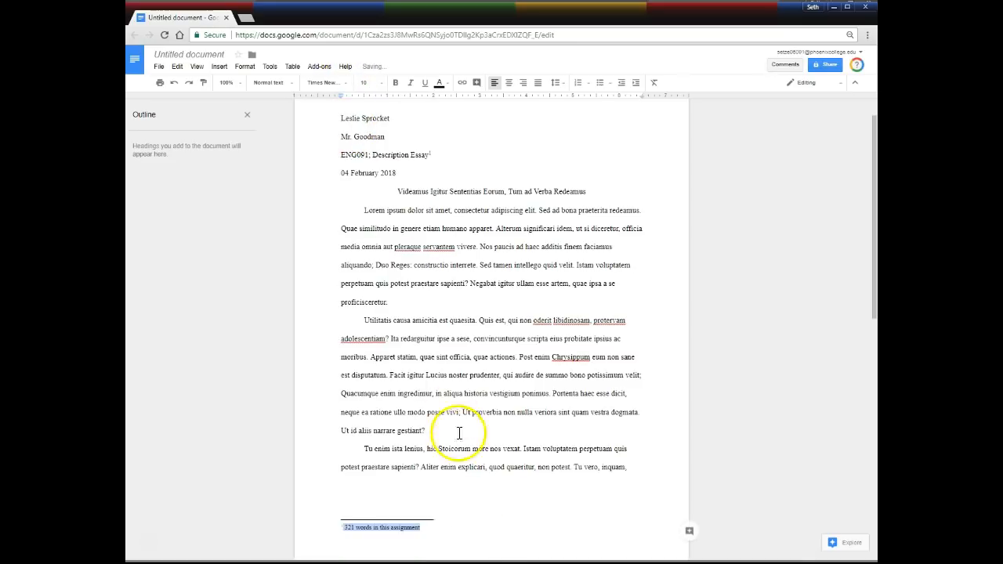
click(428, 527)
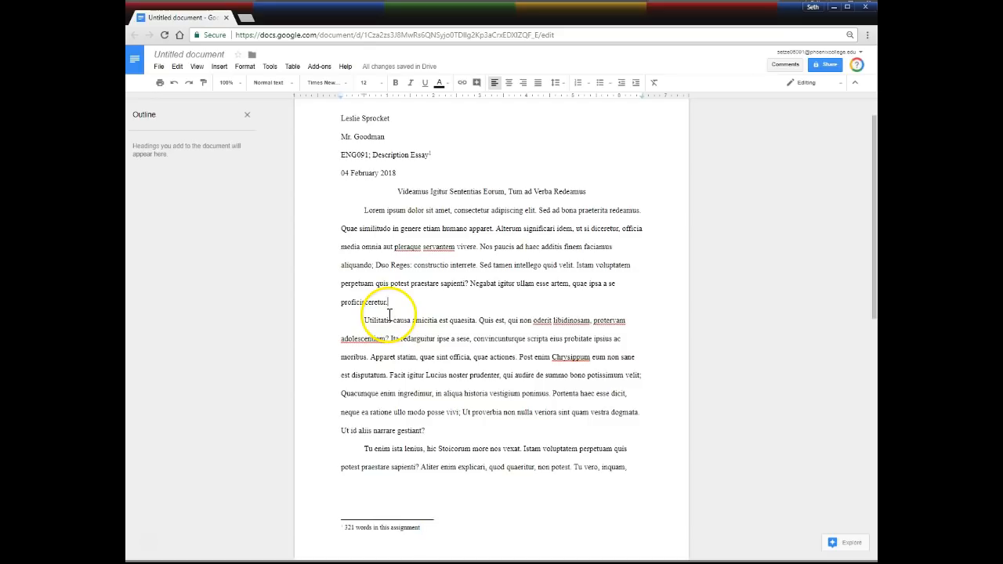
scroll(390, 315, up, 1)
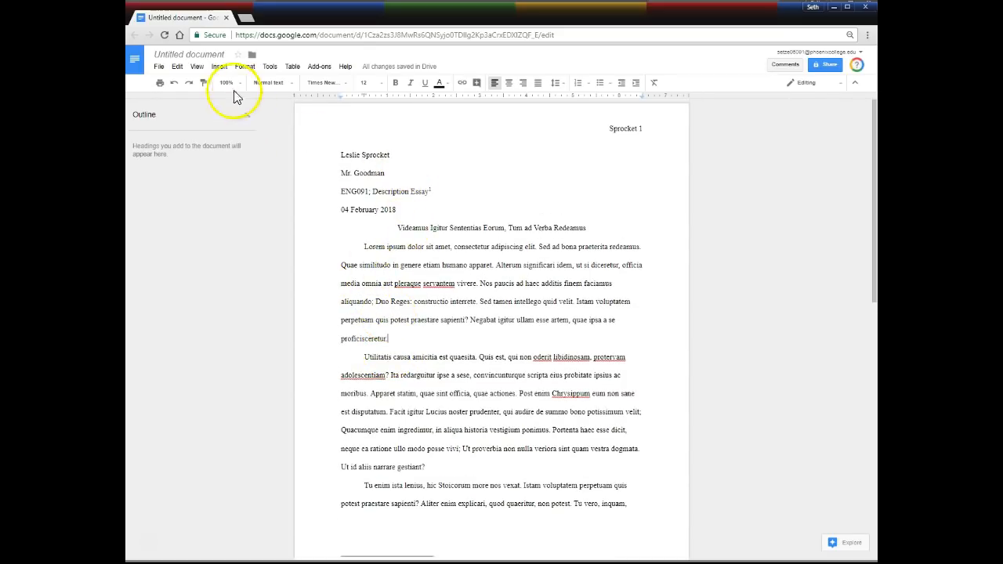
Rename the file to the student's surname followed by '- Description Essay - 1st Draft'.
click(209, 53)
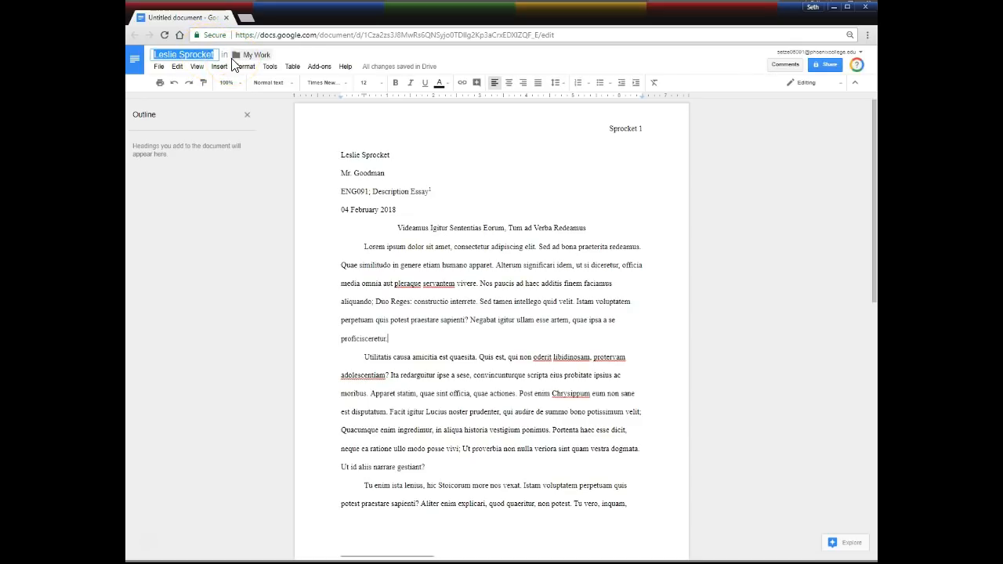
key(Right)
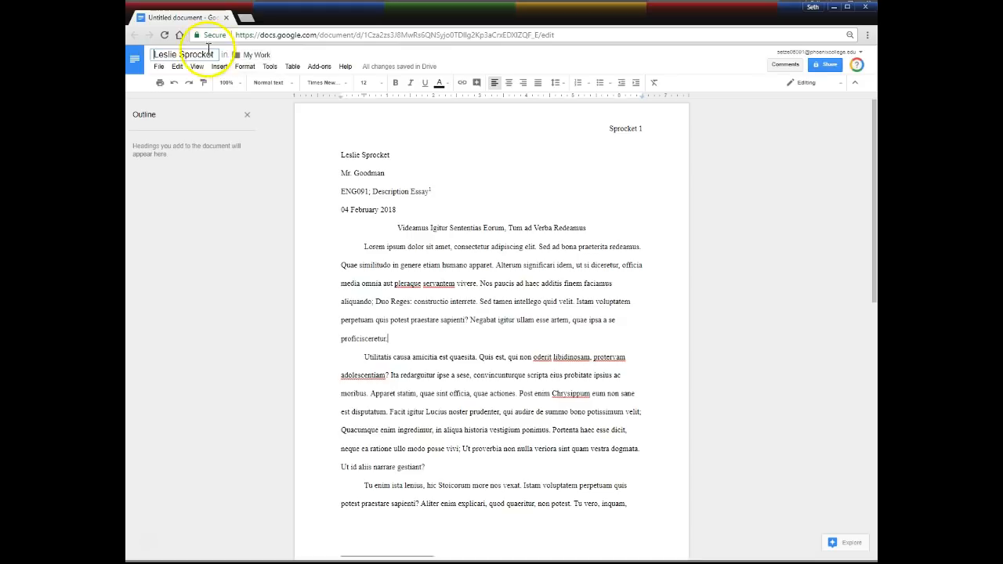
drag(181, 54, 147, 58)
key(BackSpace)
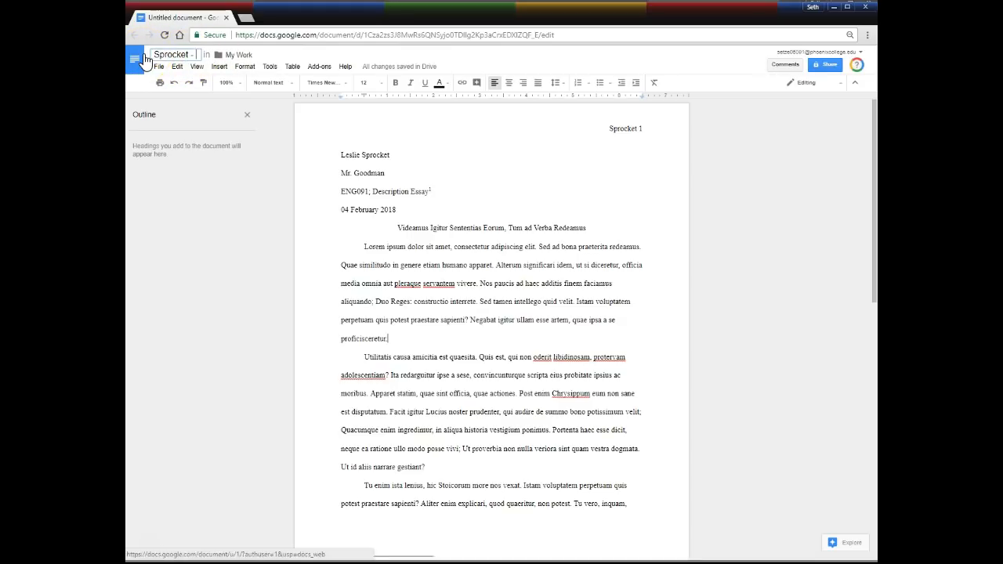
text(- Descr)
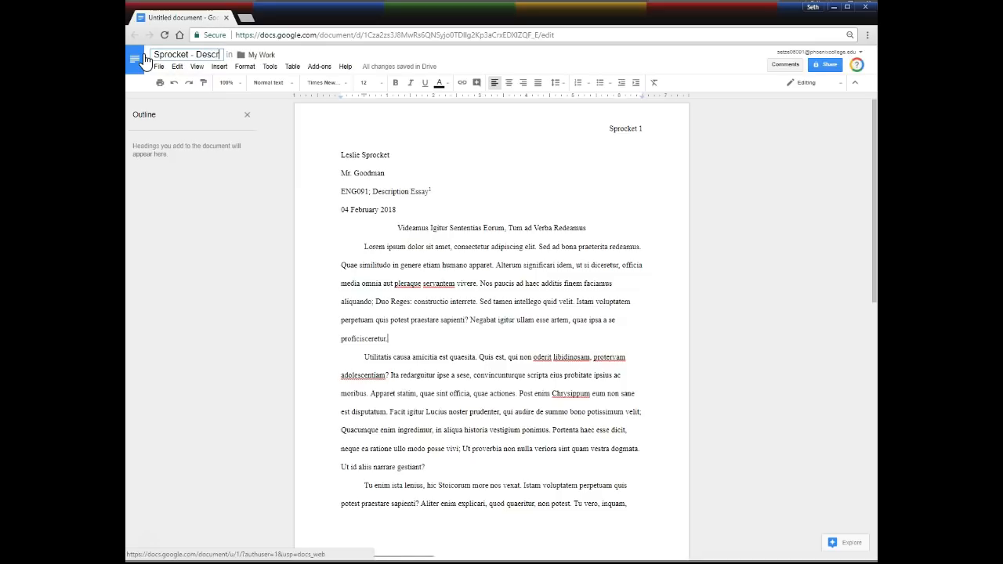
text(iption Essa)
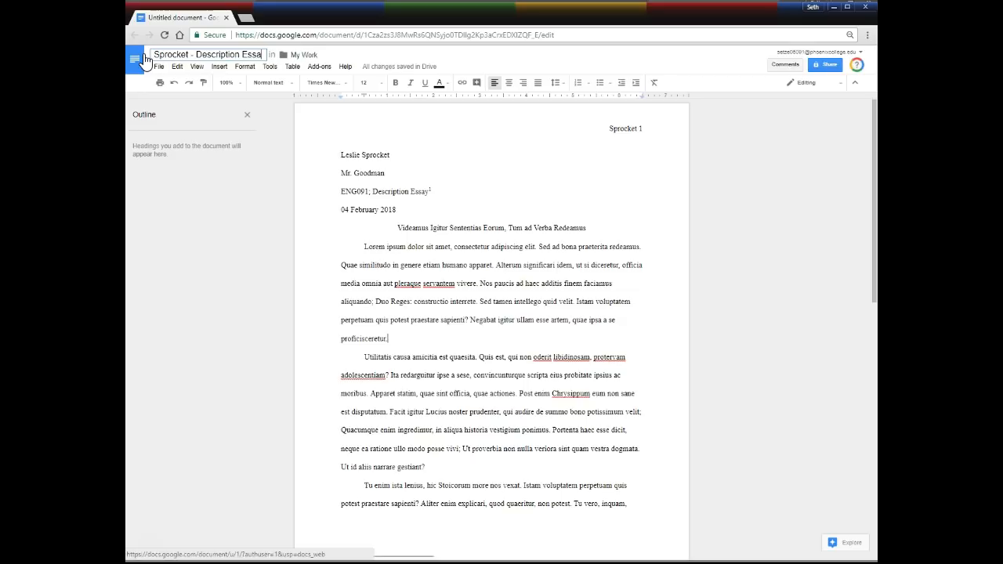
text(y - Draft)
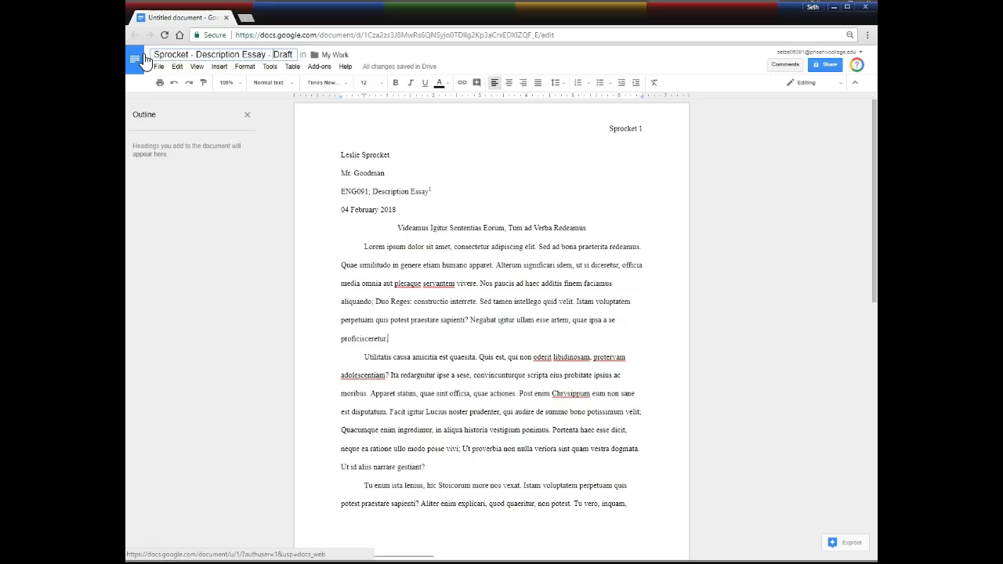
key(ctrl+Left)
text(1st)
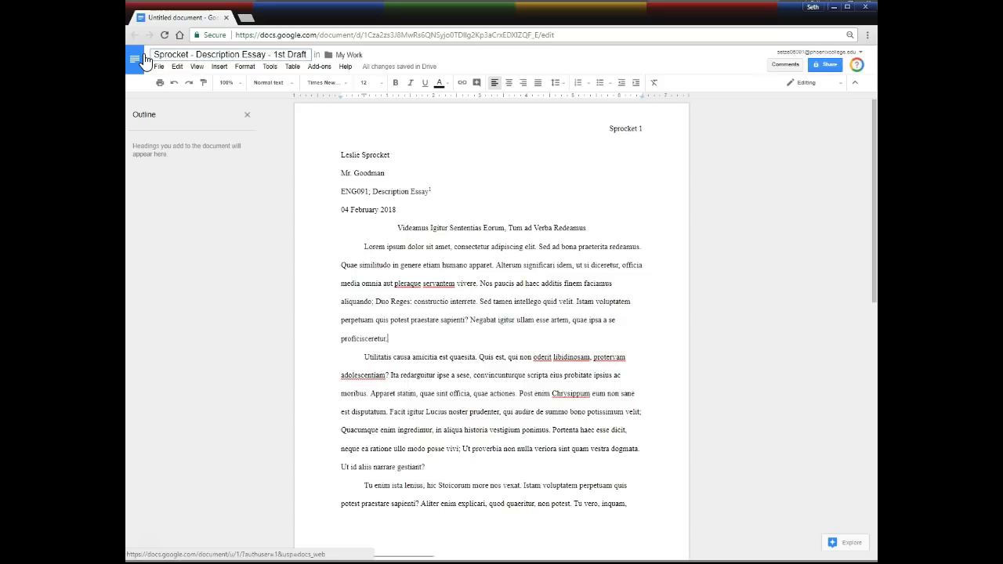
click(397, 155)
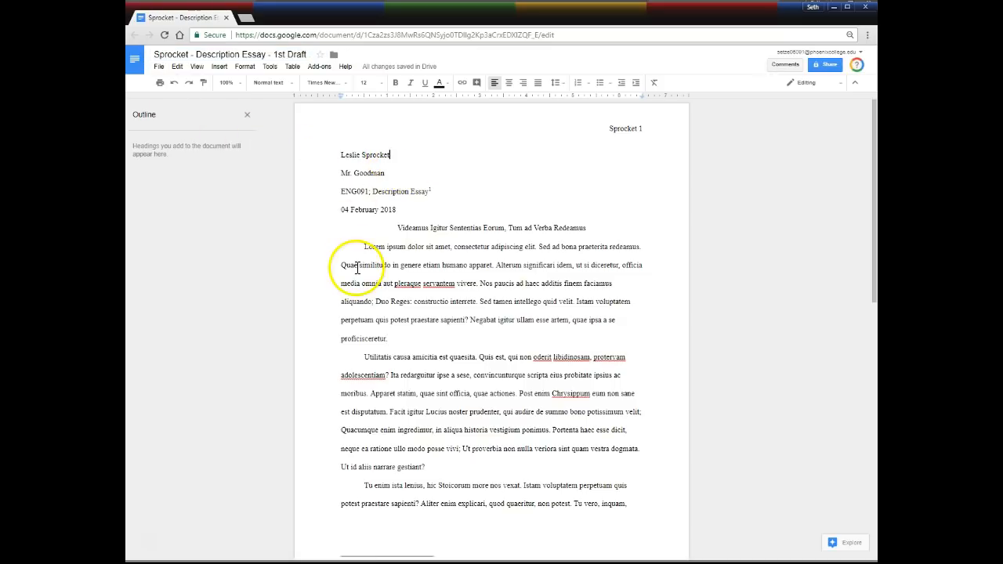